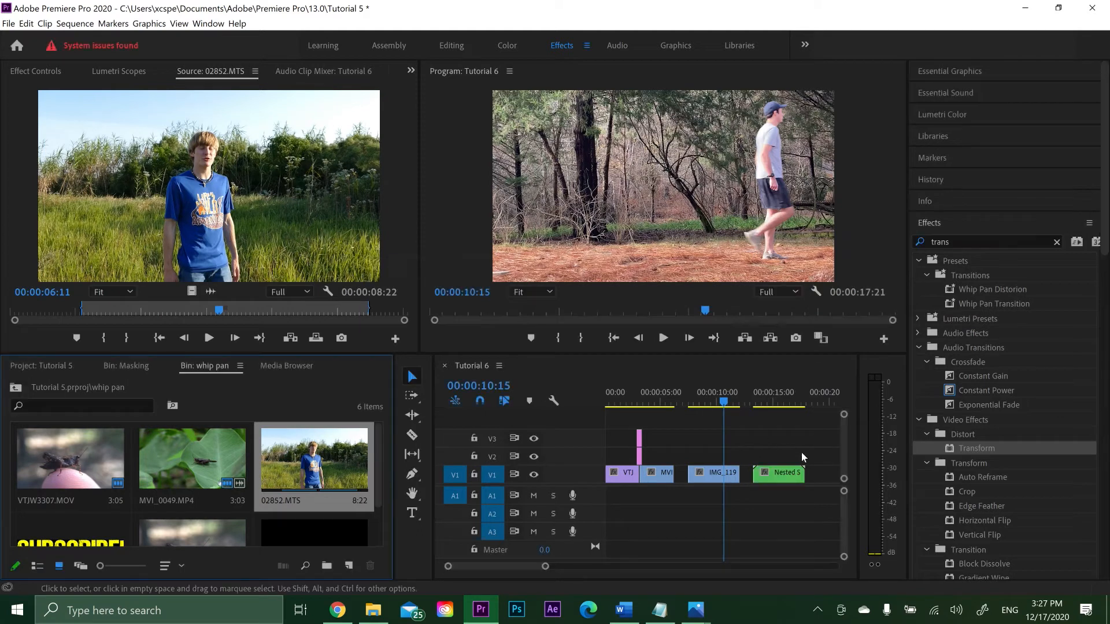
# Apply the Warp Stabilizer effect to the nested sequence clip on V1
pyautogui.moveTo(738, 410); pyautogui.dragTo(764, 409)
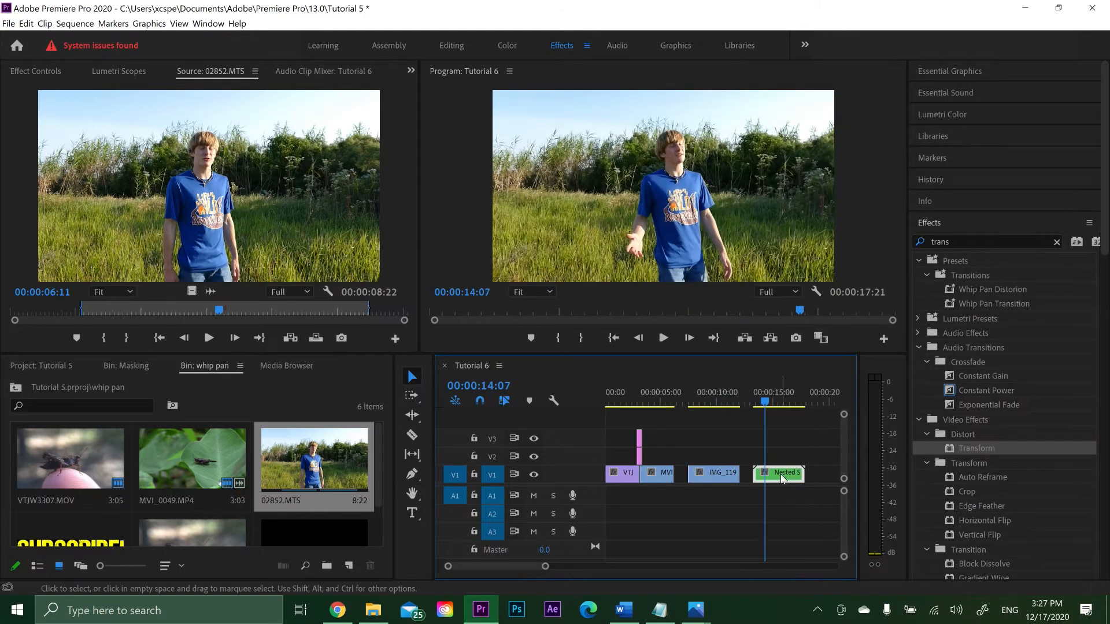
pyautogui.click(958, 242)
pyautogui.click(956, 240)
pyautogui.write('warp')
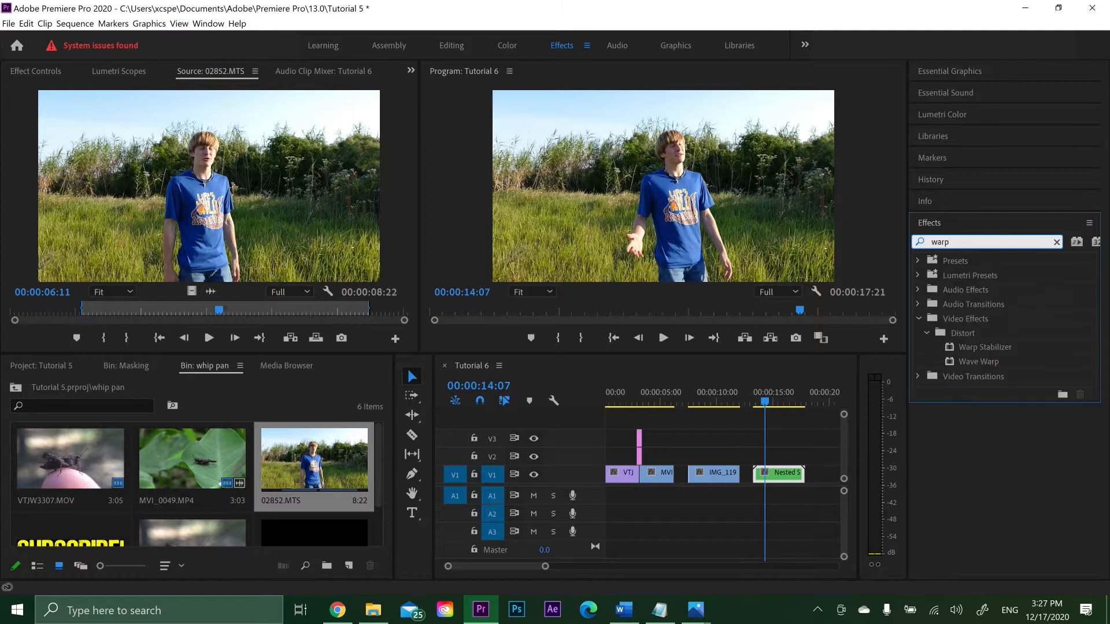
pyautogui.moveTo(954, 348); pyautogui.dragTo(789, 473)
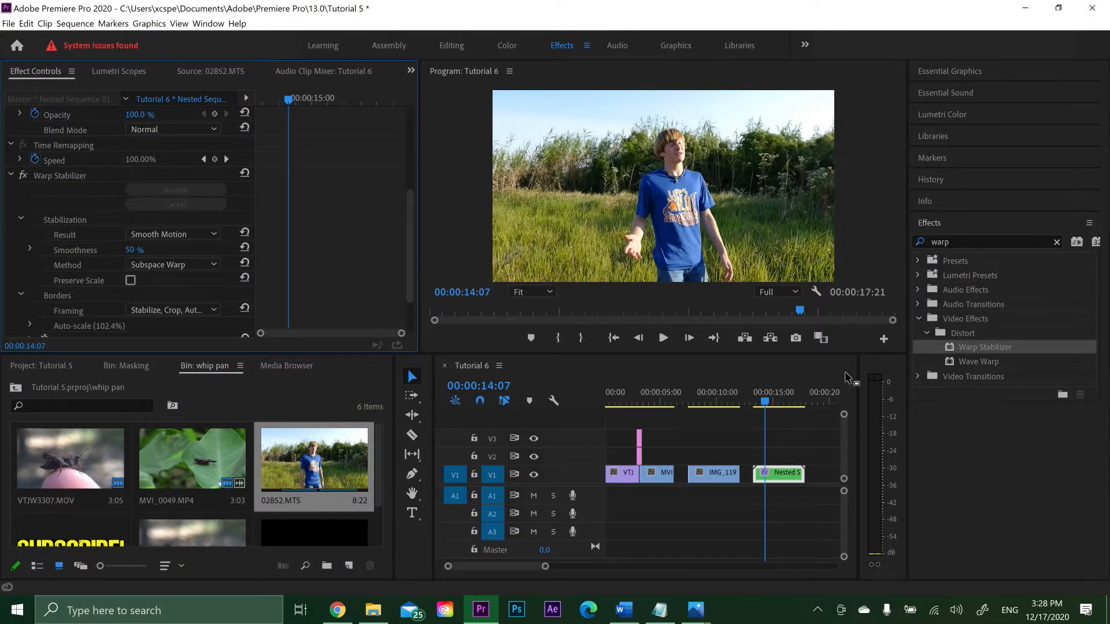
# Play back the stabilized nested sequence to check its motion
pyautogui.click(662, 338)
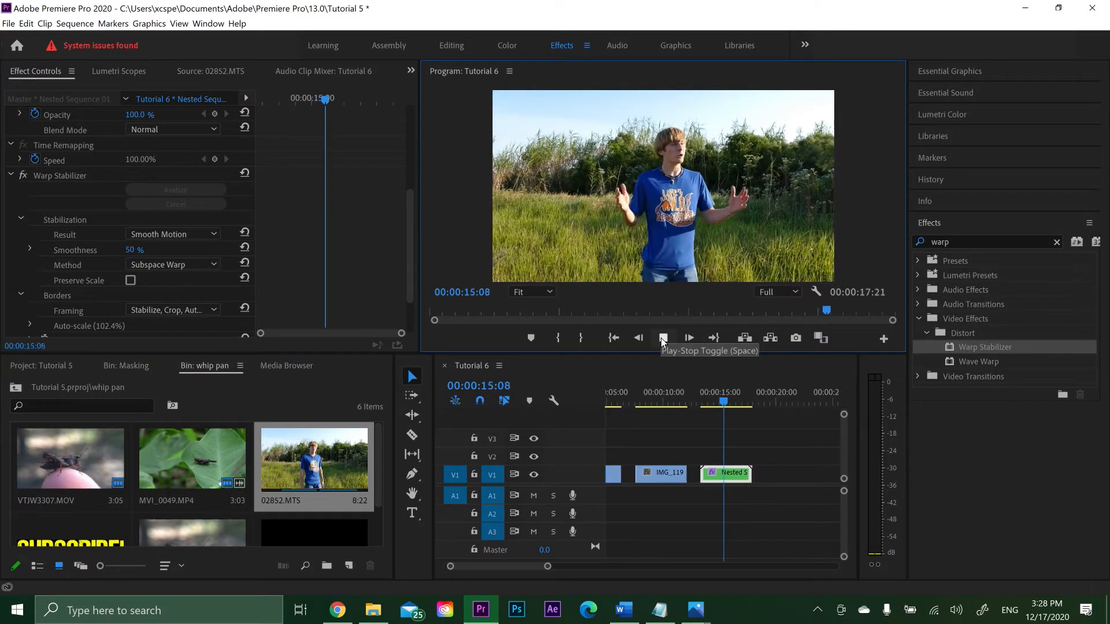
pyautogui.click(661, 338)
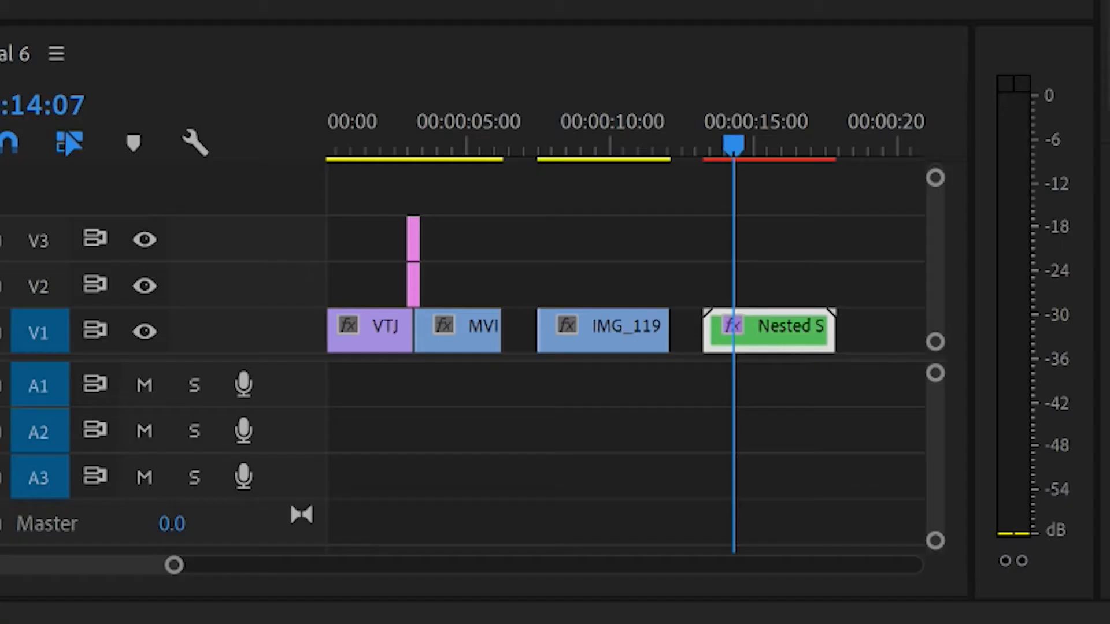
pyautogui.click(471, 2)
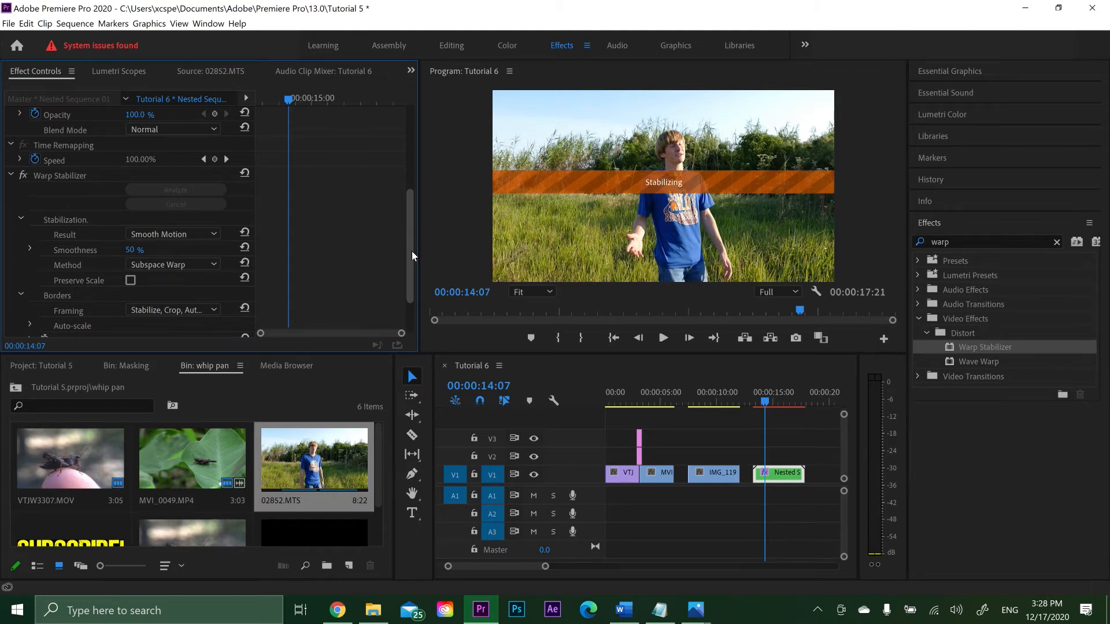
pyautogui.click(662, 338)
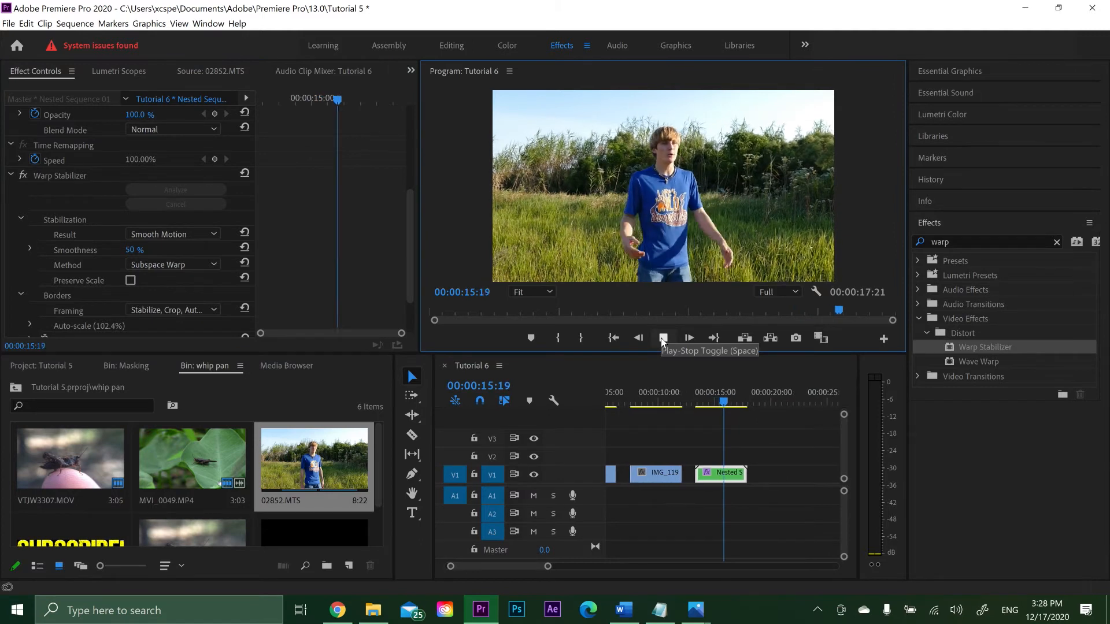
pyautogui.click(662, 338)
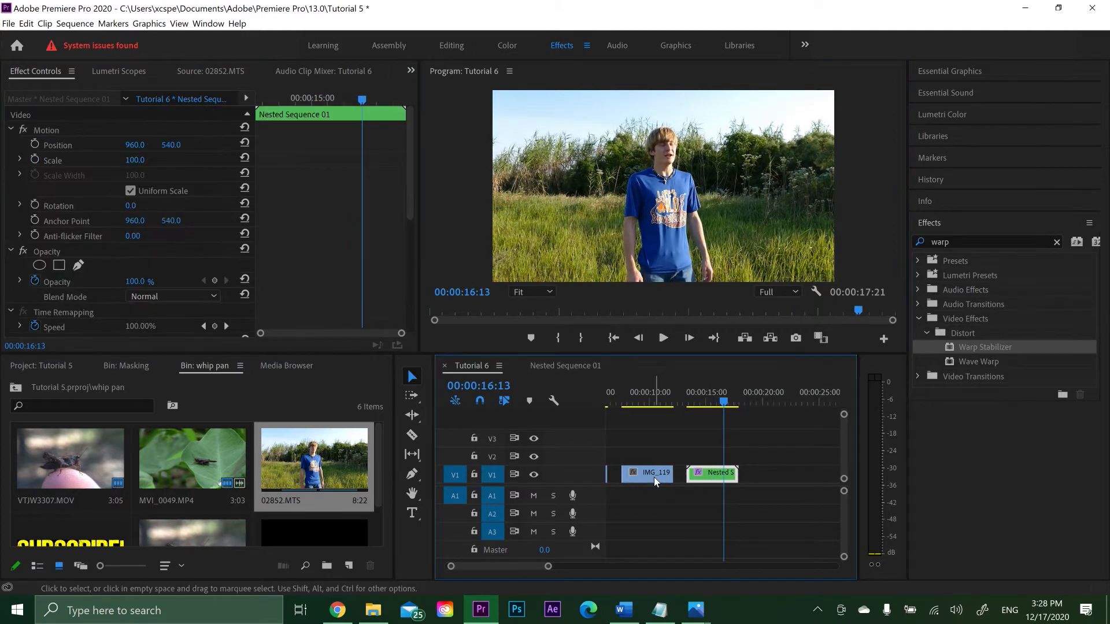
# Close the gap between the IMG_119 clip and the nested sequence on V1, and play back the sequence
pyautogui.moveTo(653, 474); pyautogui.dragTo(613, 460)
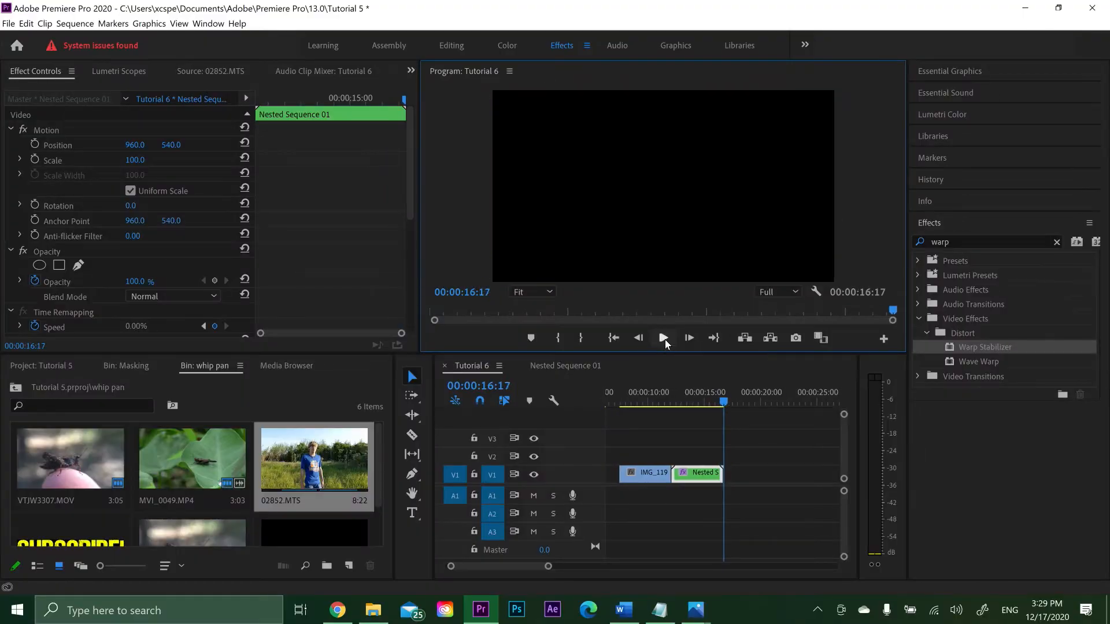
pyautogui.click(664, 338)
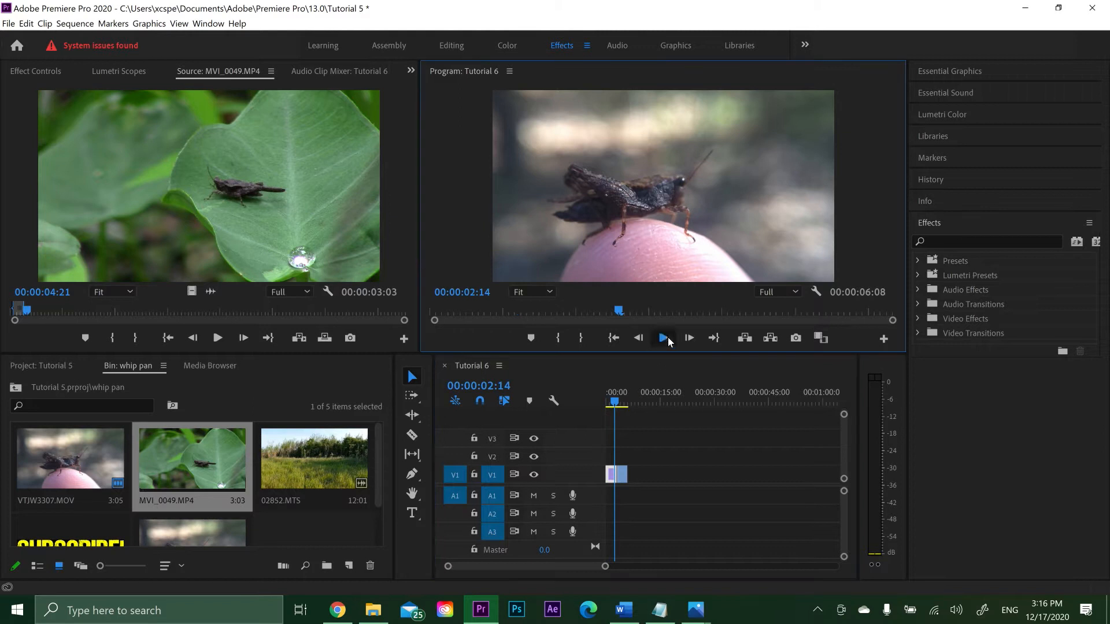
# Create an adjustment layer at 1920 × 1080, 24.00 fps with square pixels in the whip pan bin
pyautogui.click(665, 338)
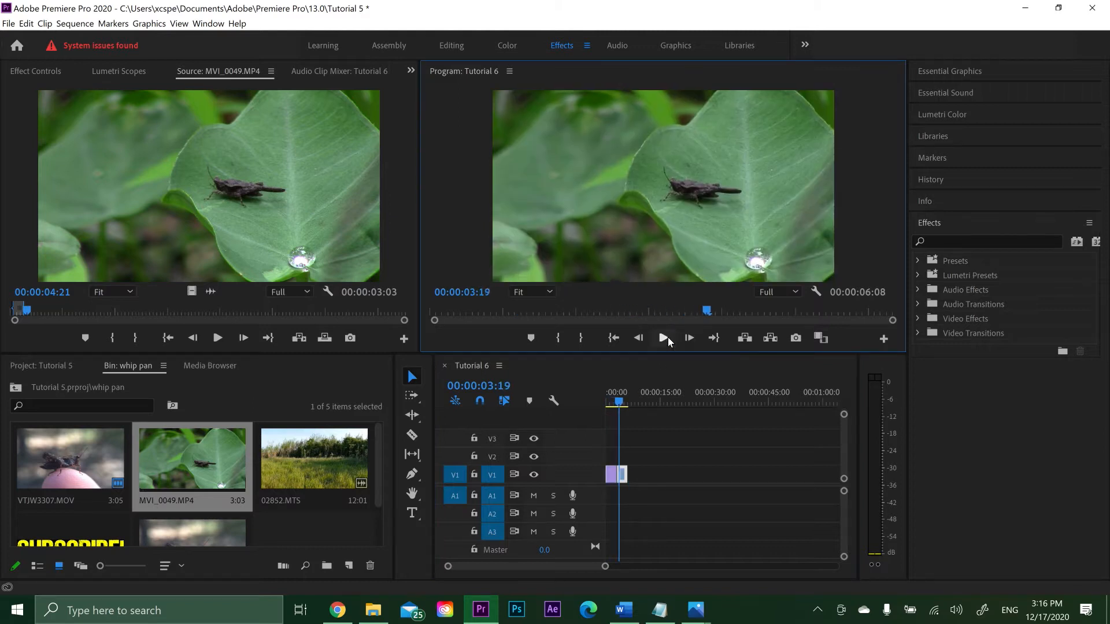
pyautogui.press('Up')
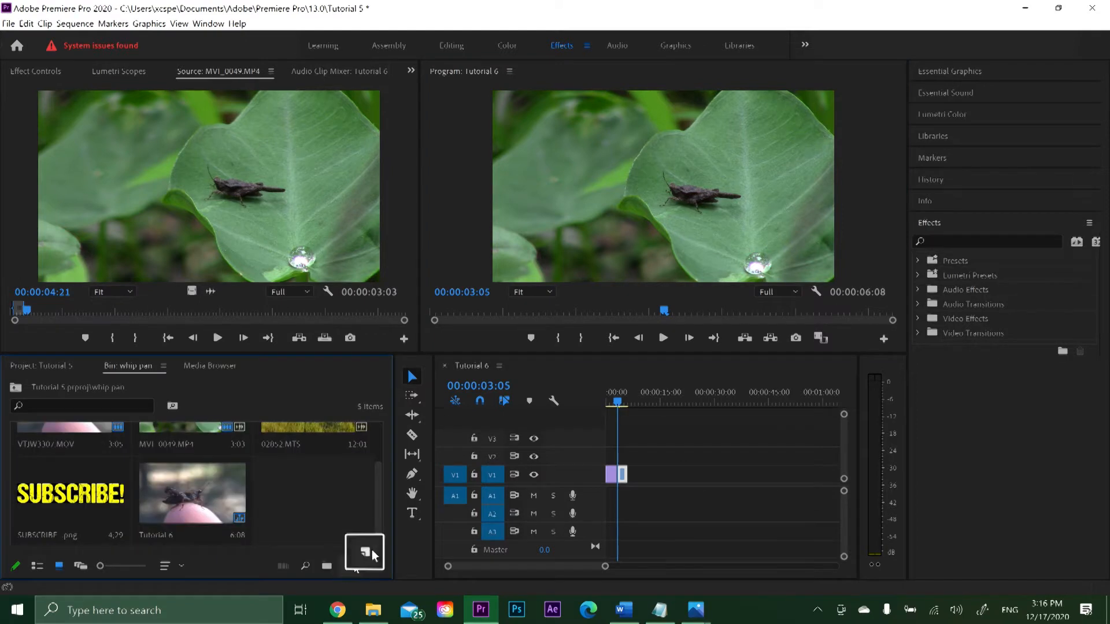
pyautogui.click(349, 566)
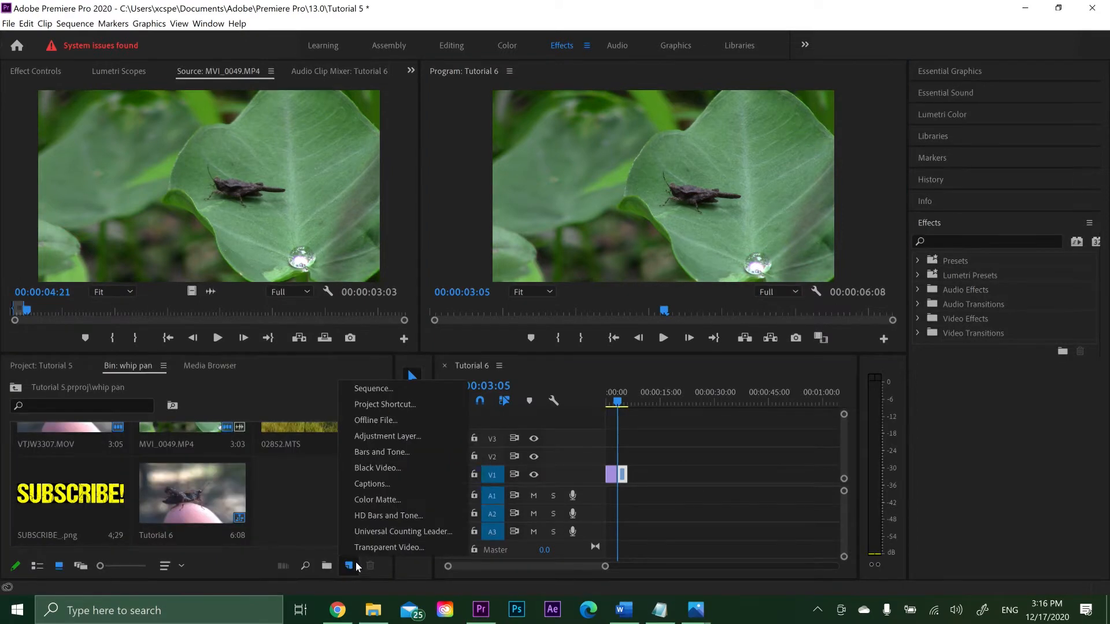
pyautogui.click(379, 439)
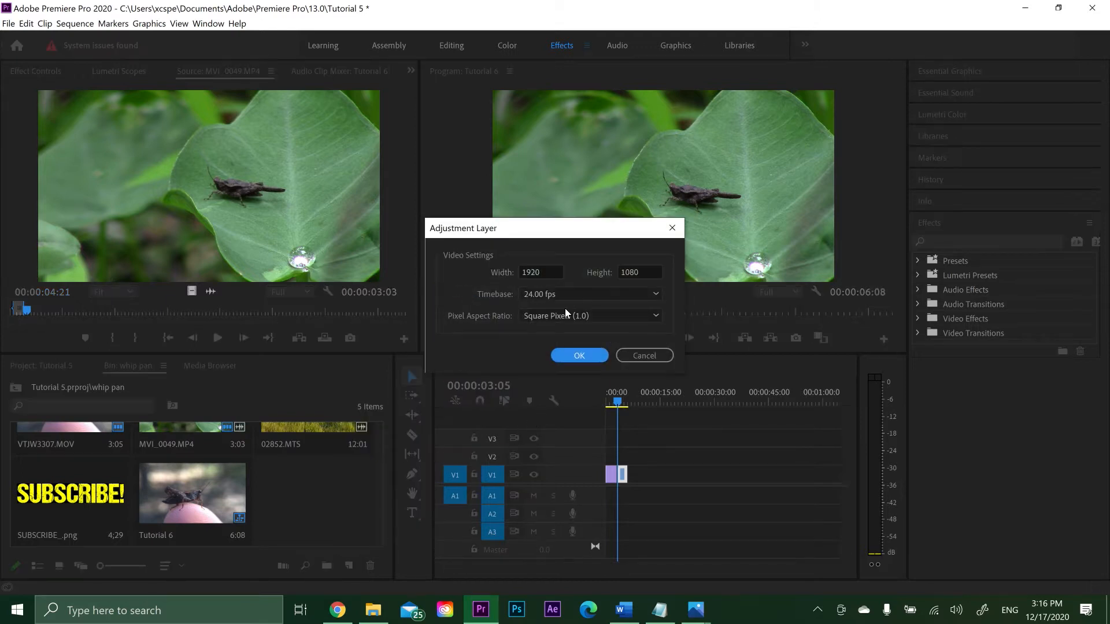
pyautogui.click(573, 355)
# Place the adjustment layer on V2 at the start of the sequence, above the two grasshopper clips
pyautogui.moveTo(299, 490); pyautogui.dragTo(586, 455)
pyautogui.moveTo(606, 569); pyautogui.dragTo(545, 568)
pyautogui.press('Home')
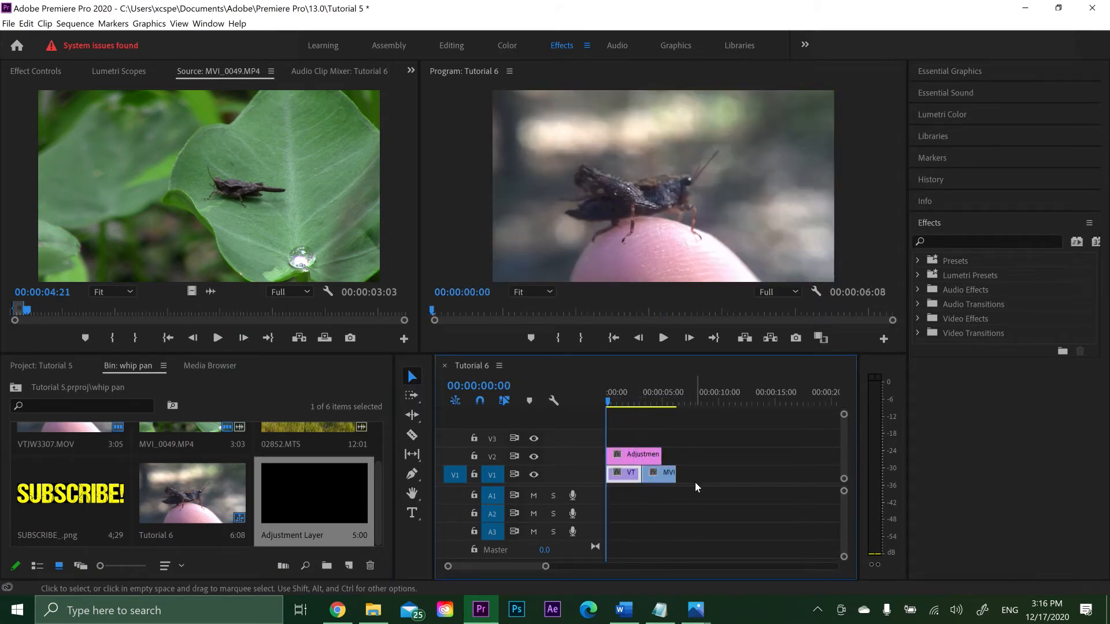
# Trim the adjustment layer's start to 00:00:02:23, six frames before the cut between the two clips
pyautogui.press('Down')
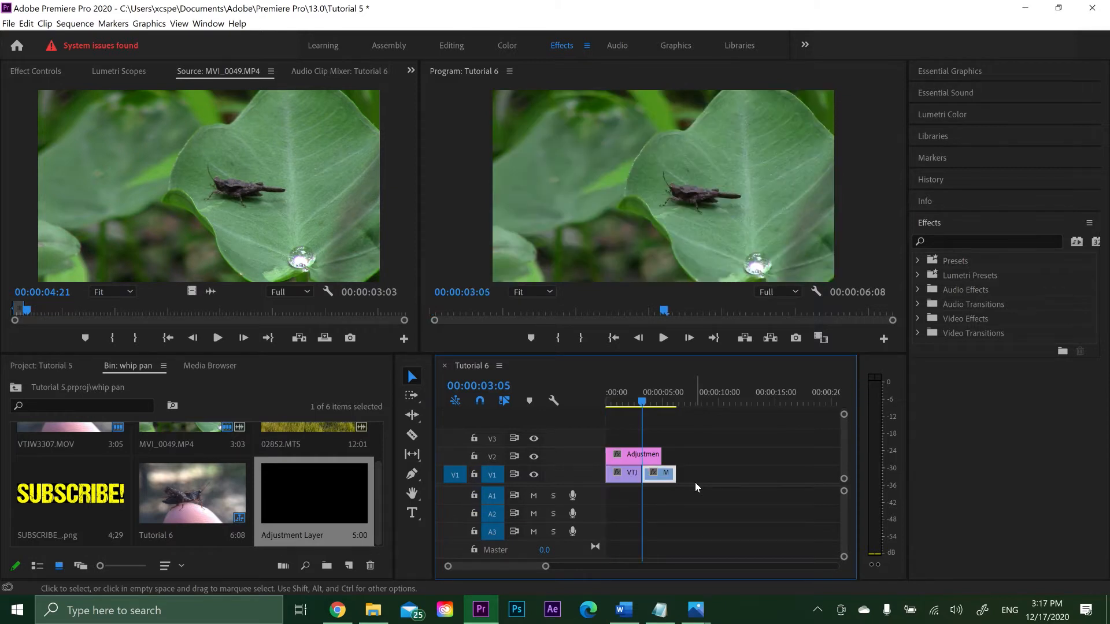
pyautogui.press('Left')
pyautogui.press('Left')
pyautogui.press('Left')
pyautogui.press('Left')
pyautogui.press('Left')
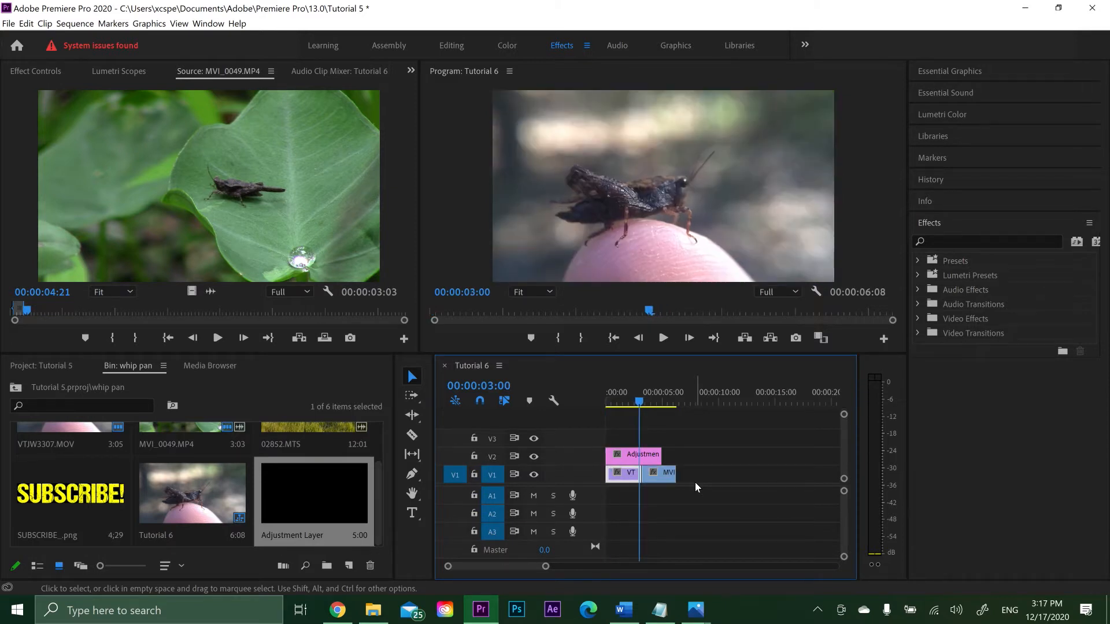
pyautogui.moveTo(607, 454); pyautogui.dragTo(639, 458)
# Trim the adjustment layer's end to 00:00:03:11, six frames after the cut
pyautogui.press('Right')
pyautogui.press('Right')
pyautogui.press('Right')
pyautogui.press('Right')
pyautogui.press('Right')
pyautogui.press('Right')
pyautogui.press('Right')
pyautogui.press('Right')
pyautogui.press('Right')
pyautogui.press('Right')
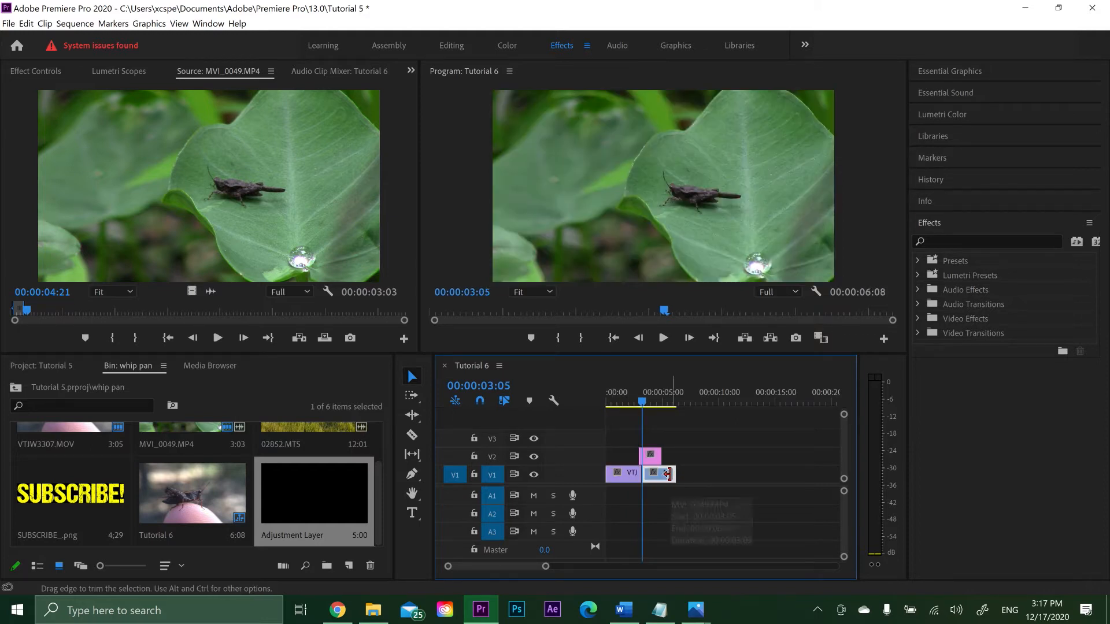
pyautogui.press('Right')
pyautogui.press('Right')
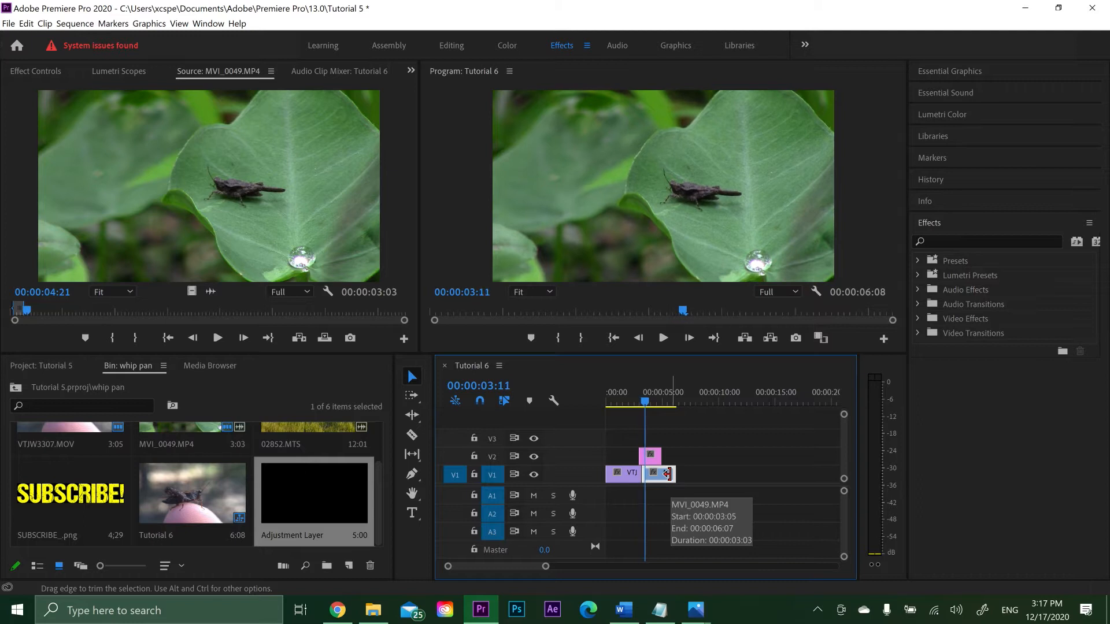
pyautogui.moveTo(661, 456); pyautogui.dragTo(645, 461)
pyautogui.click(642, 460)
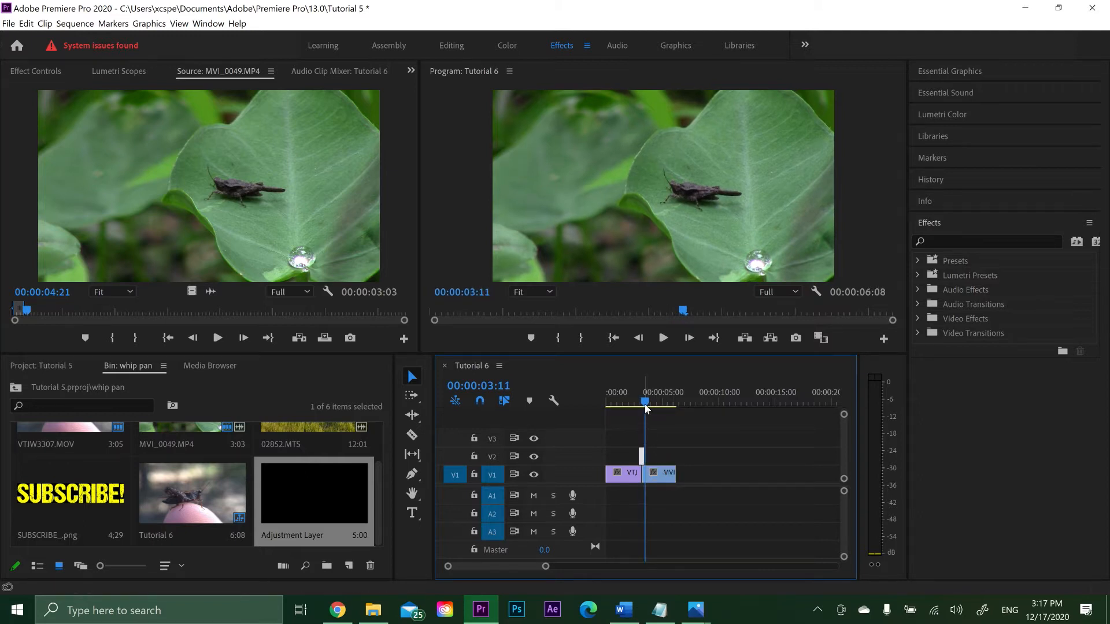
# Scrub and play repeatedly across the cut between the two grasshopper clips to examine the transition point
pyautogui.moveTo(644, 407); pyautogui.dragTo(640, 407)
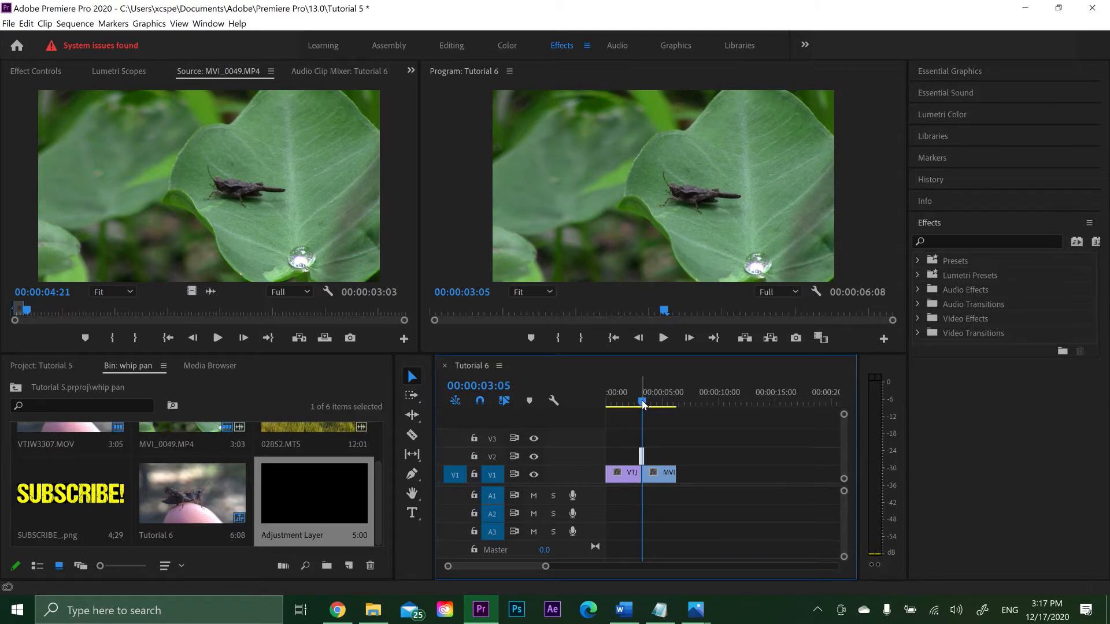
pyautogui.moveTo(643, 405); pyautogui.dragTo(639, 404)
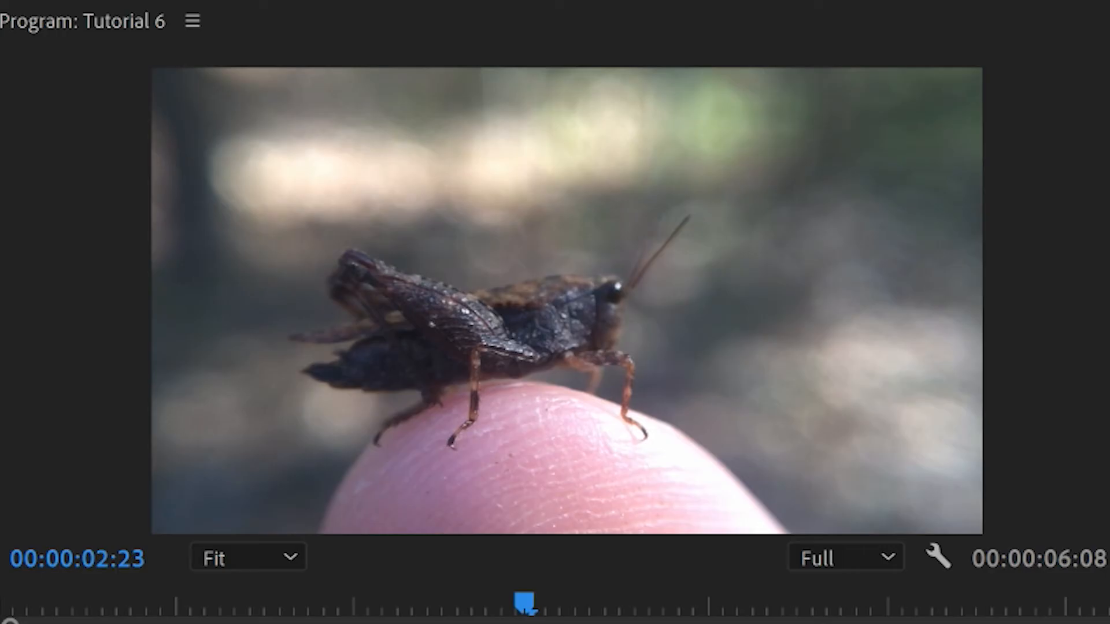
pyautogui.press('space')
pyautogui.press('space')
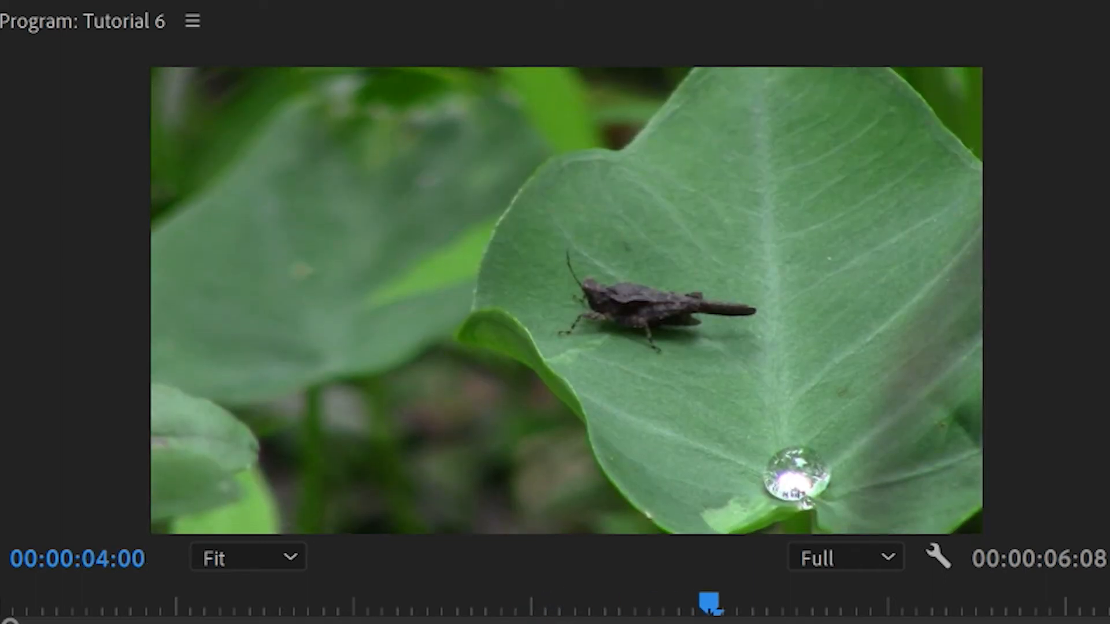
pyautogui.press('j')
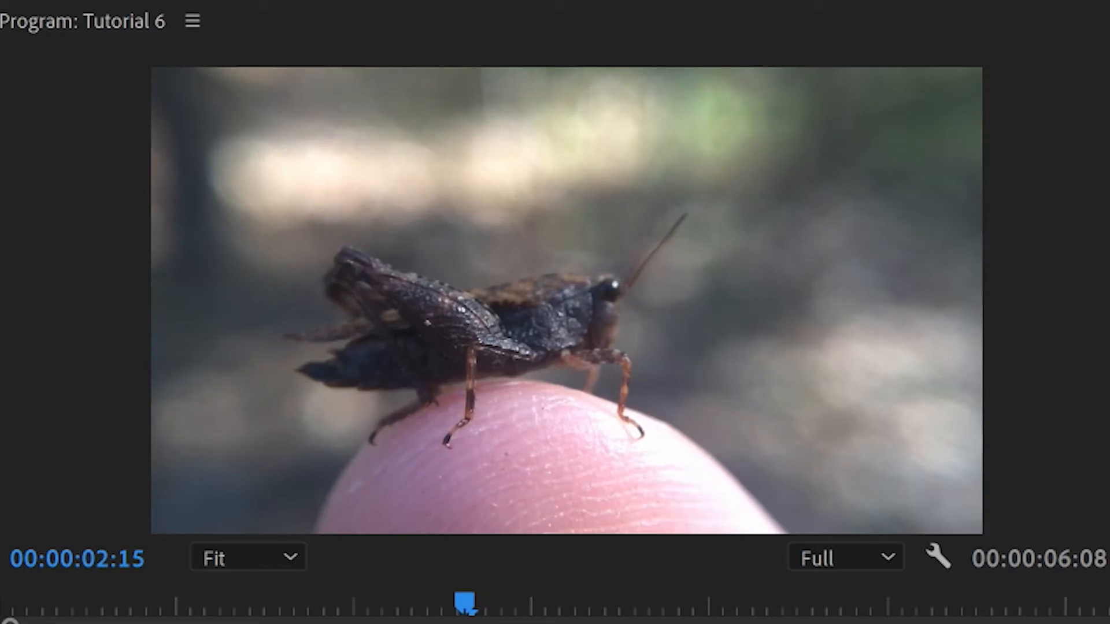
pyautogui.press('space')
pyautogui.press('space')
pyautogui.press('j')
pyautogui.press('k')
pyautogui.press('space')
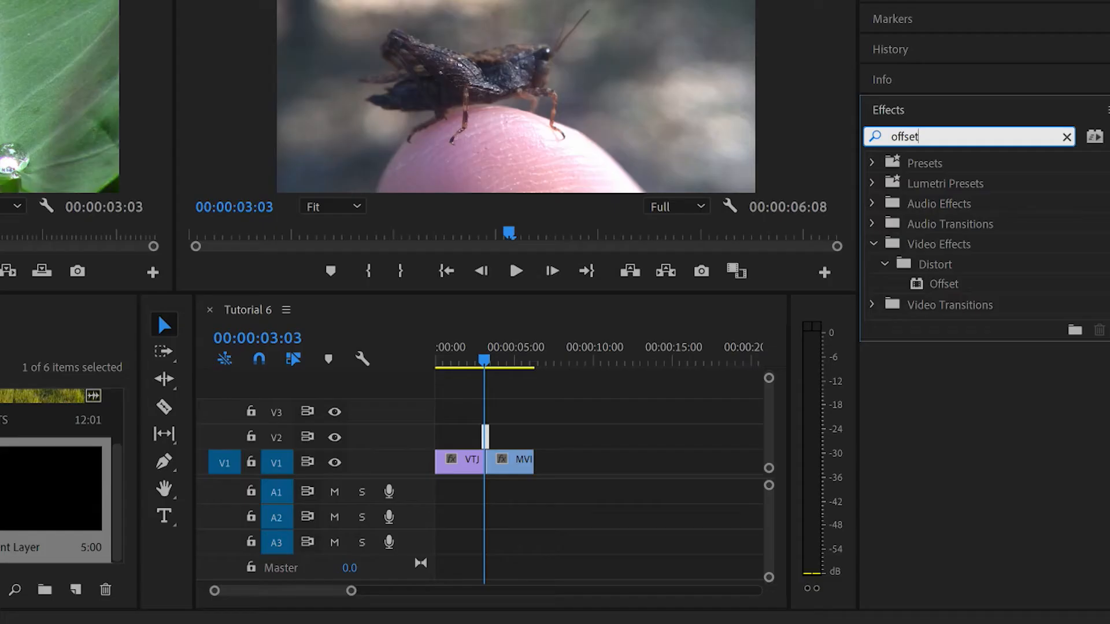
# Apply the Offset effect to the adjustment layer and set its horizontal Shift Center To value to -960
pyautogui.moveTo(925, 288); pyautogui.dragTo(486, 438)
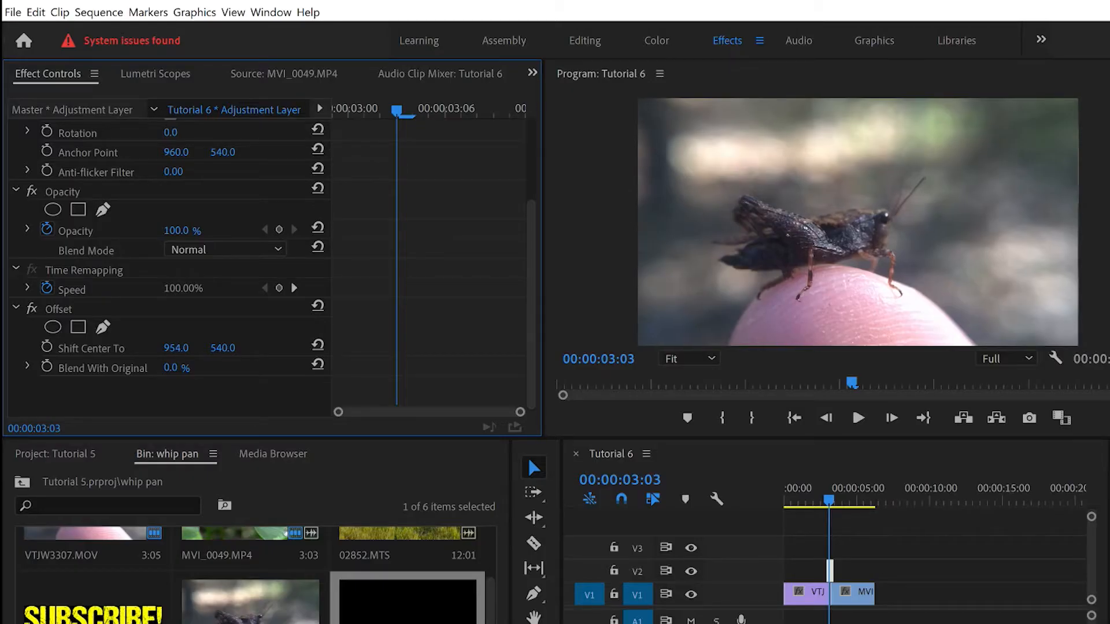
pyautogui.moveTo(176, 347)
pyautogui.mouseDown()
pyautogui.moveTo(150, 347)
pyautogui.moveTo(346, 348)
pyautogui.moveTo(184, 347)
pyautogui.mouseUp()
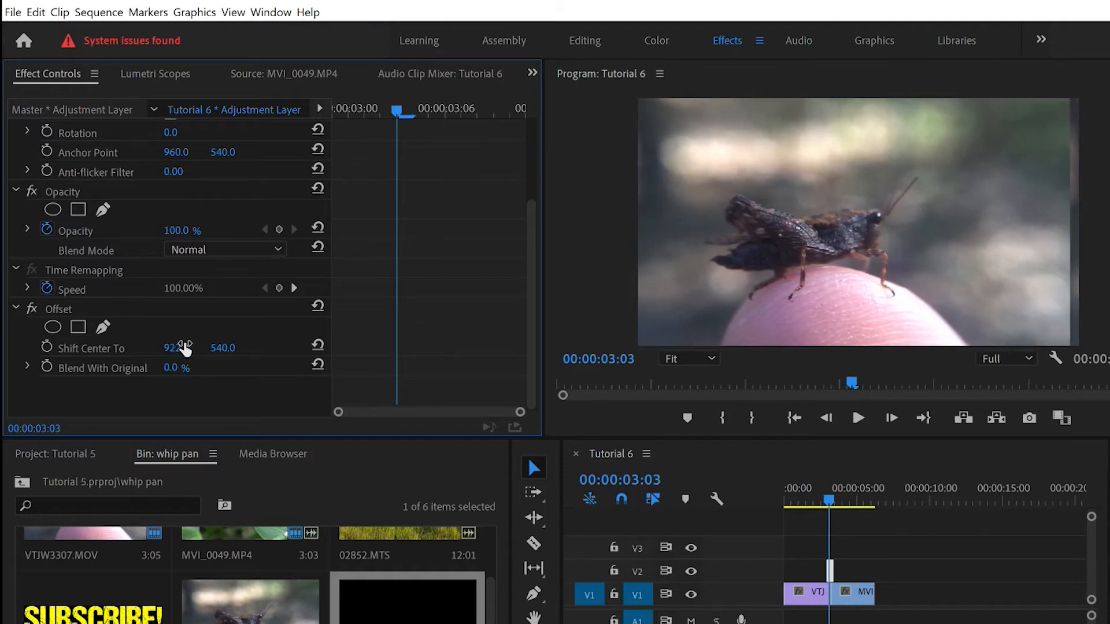
pyautogui.click(173, 349)
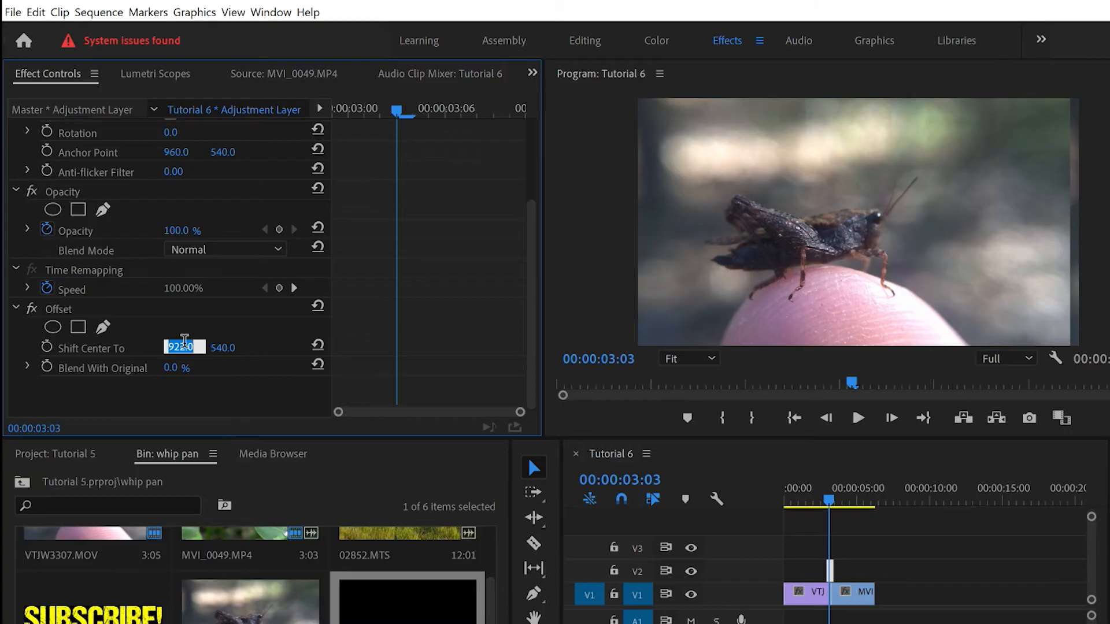
pyautogui.click(211, 337)
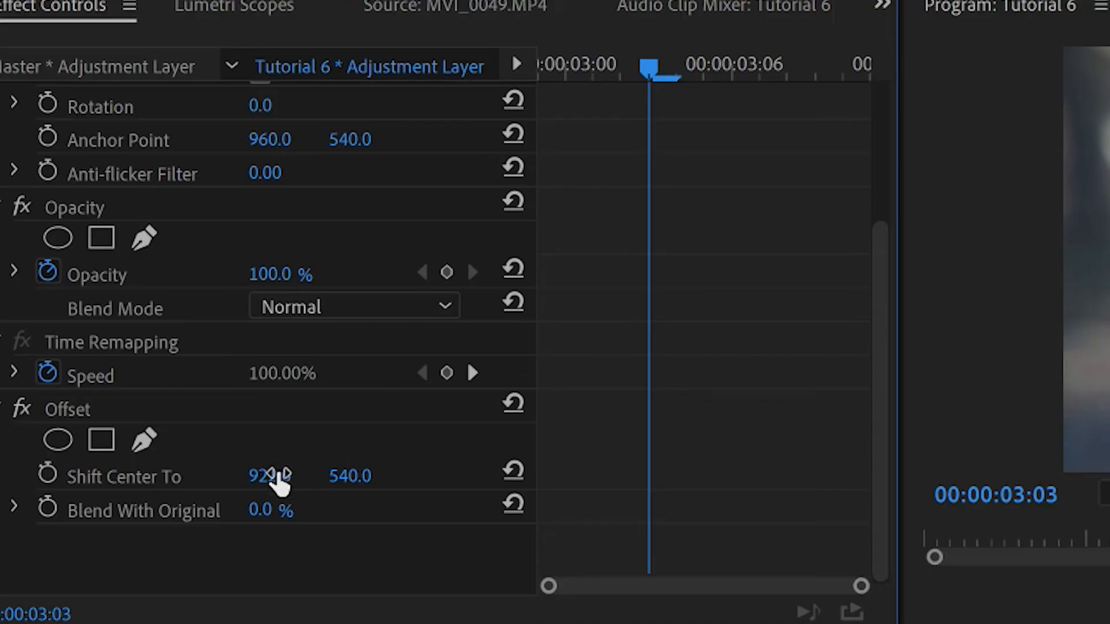
pyautogui.click(276, 475)
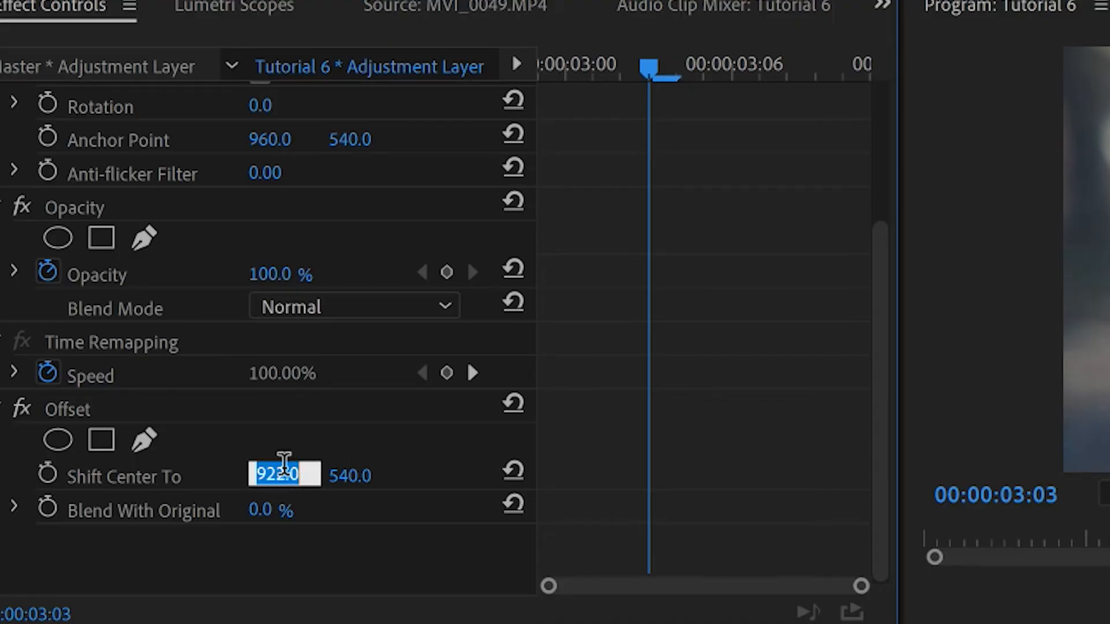
pyautogui.write('-')
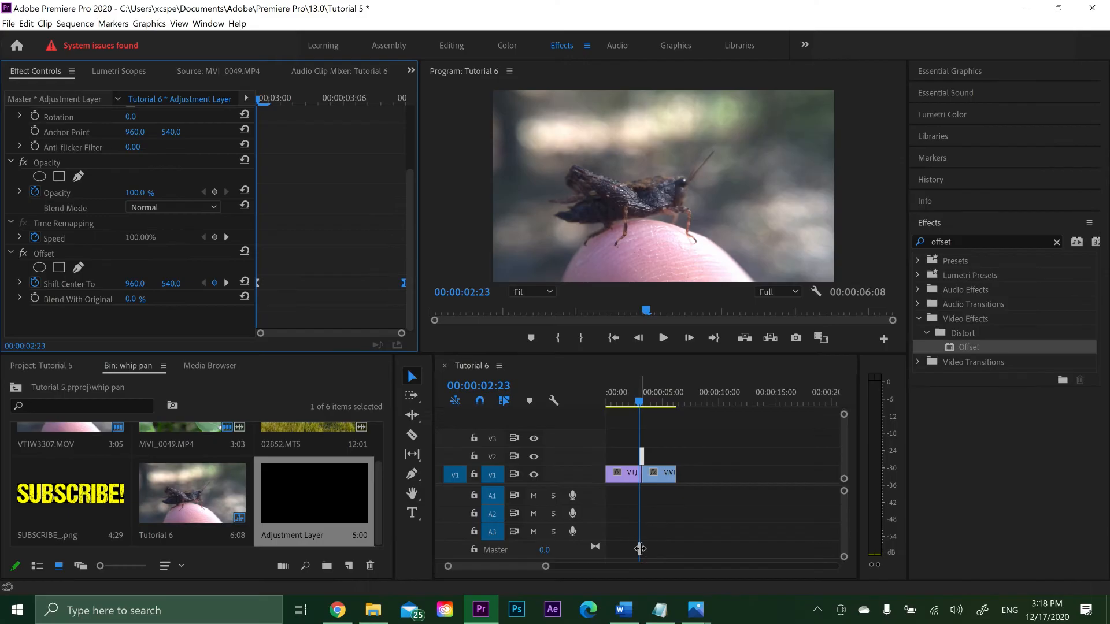
# Play back the Offset transition between the two grasshopper clips
pyautogui.click(663, 337)
pyautogui.click(663, 337)
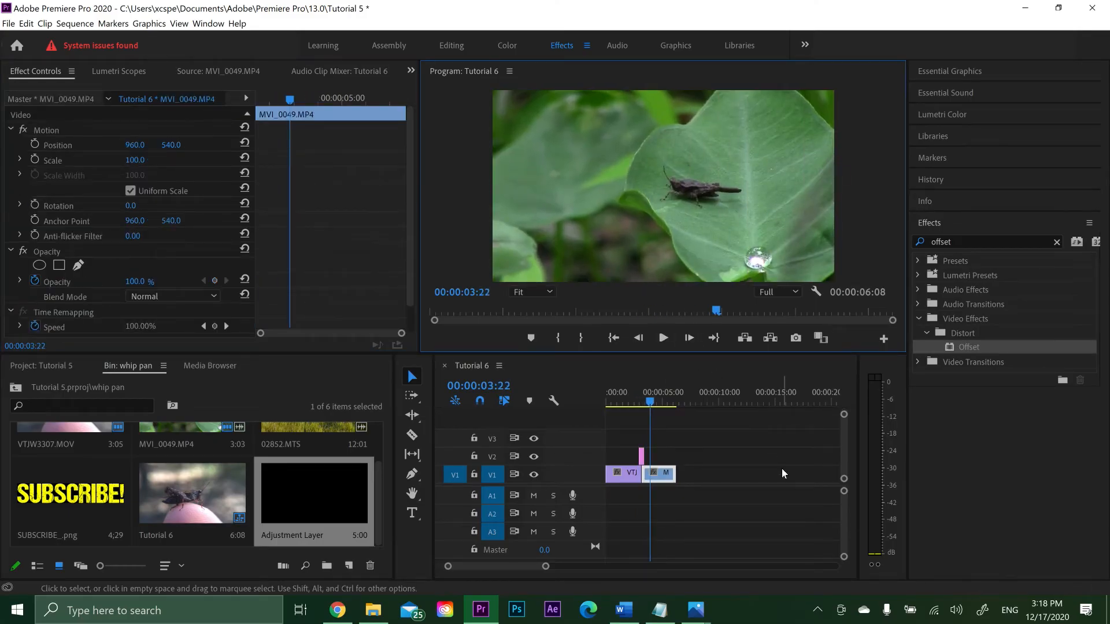
pyautogui.moveTo(644, 404); pyautogui.dragTo(644, 408)
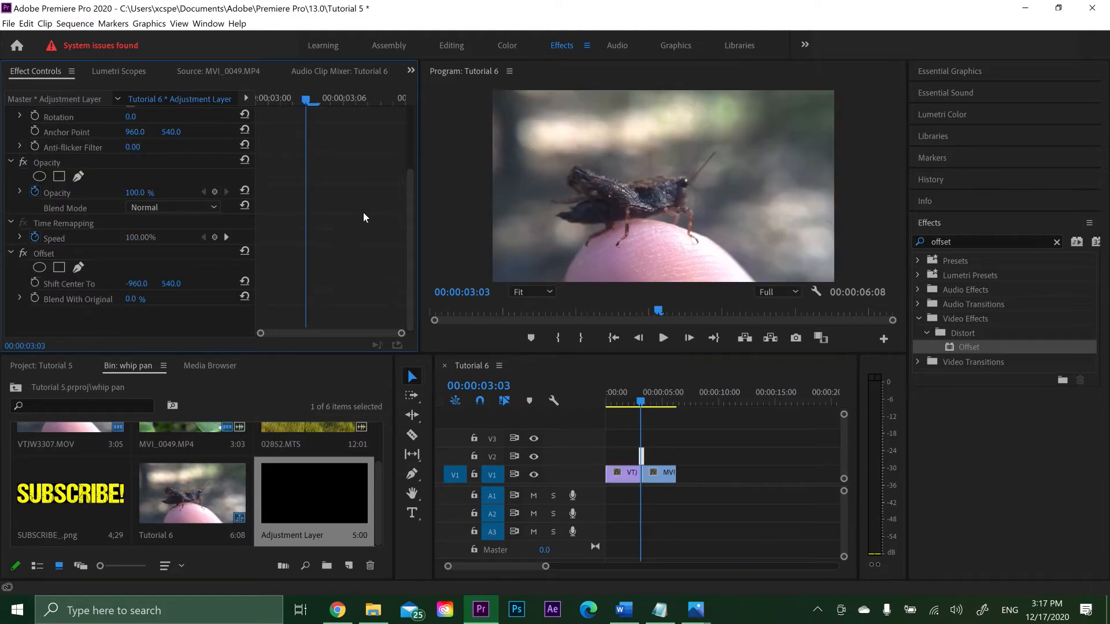
# Keyframe the horizontal Shift Center To value from 960 at the adjustment layer's start to -960 at its end
pyautogui.click(34, 282)
pyautogui.moveTo(307, 282); pyautogui.dragTo(403, 300)
pyautogui.click(249, 282)
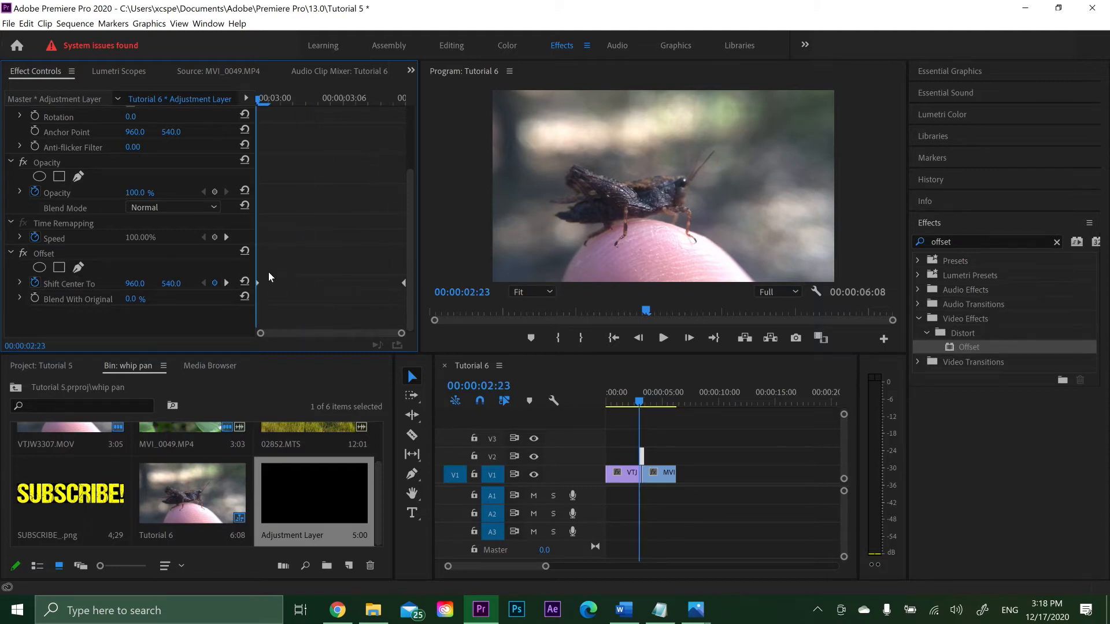
# Apply temporal easing to the start and end keyframes of the Offset effect's Shift Center To property
pyautogui.rightClick(260, 283)
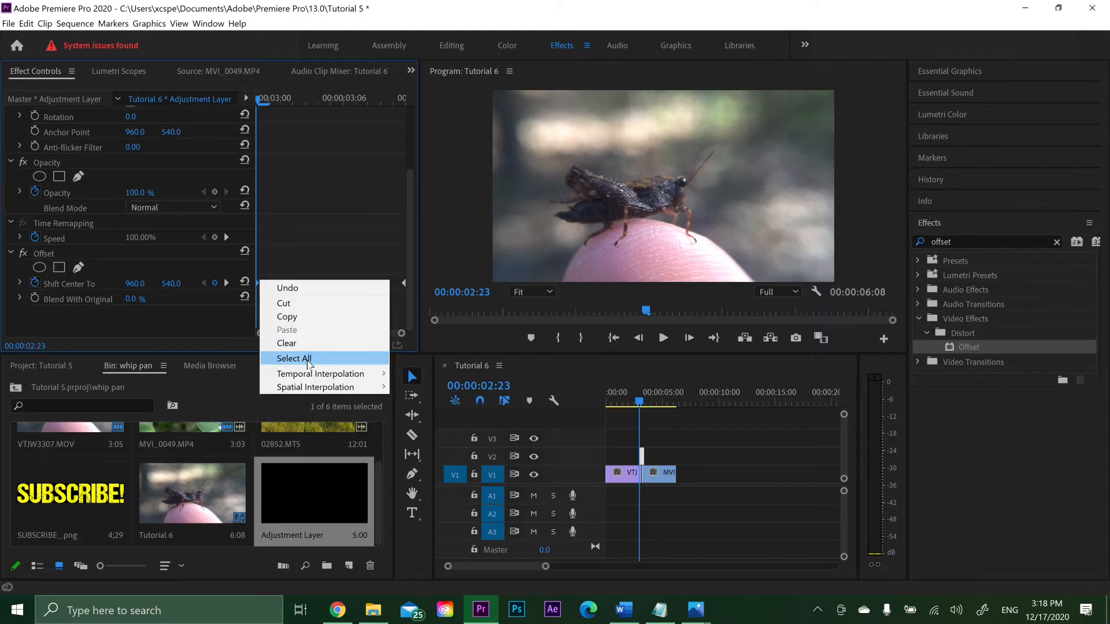
pyautogui.moveTo(312, 374)
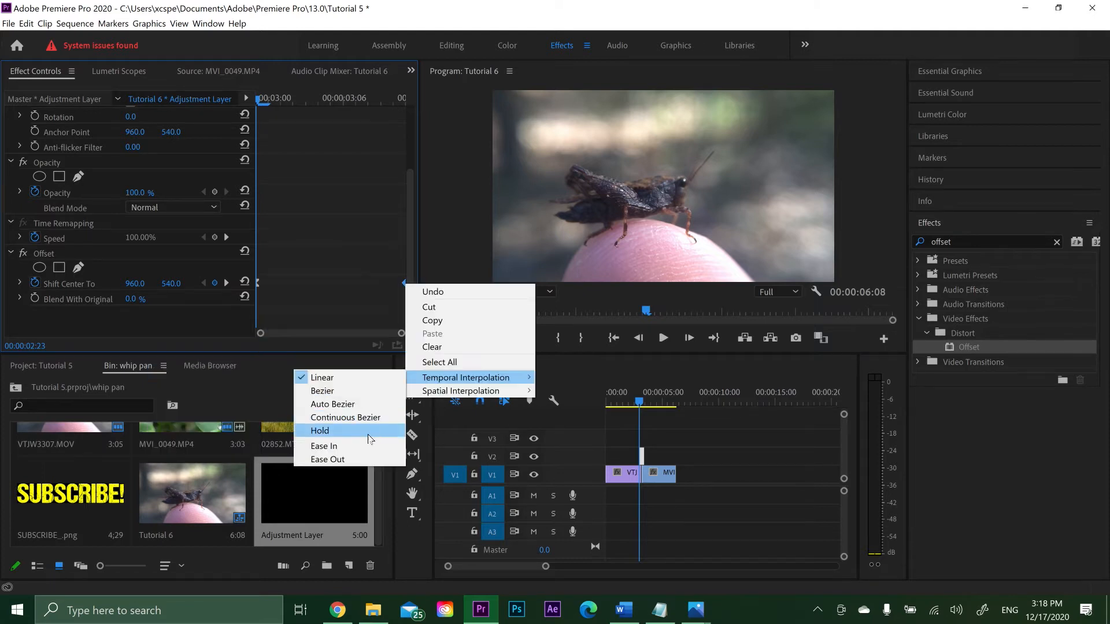
pyautogui.click(345, 453)
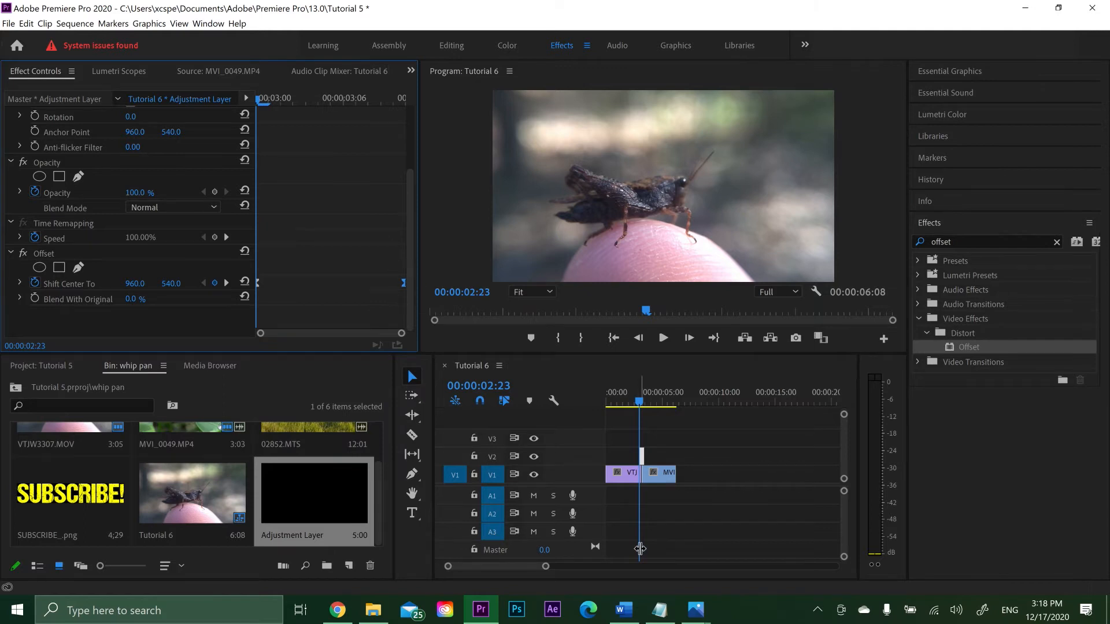
# Apply the Directional Blur effect to the adjustment layer on V2 and set its Direction to 90°
pyautogui.click(624, 473)
pyautogui.click(954, 242)
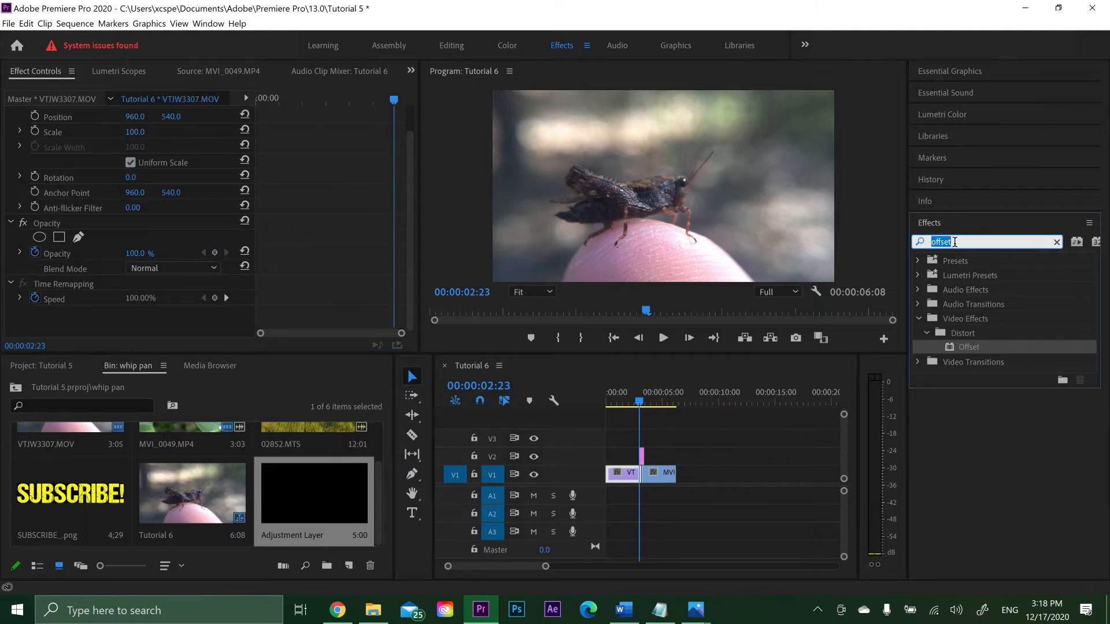
pyautogui.write('direction')
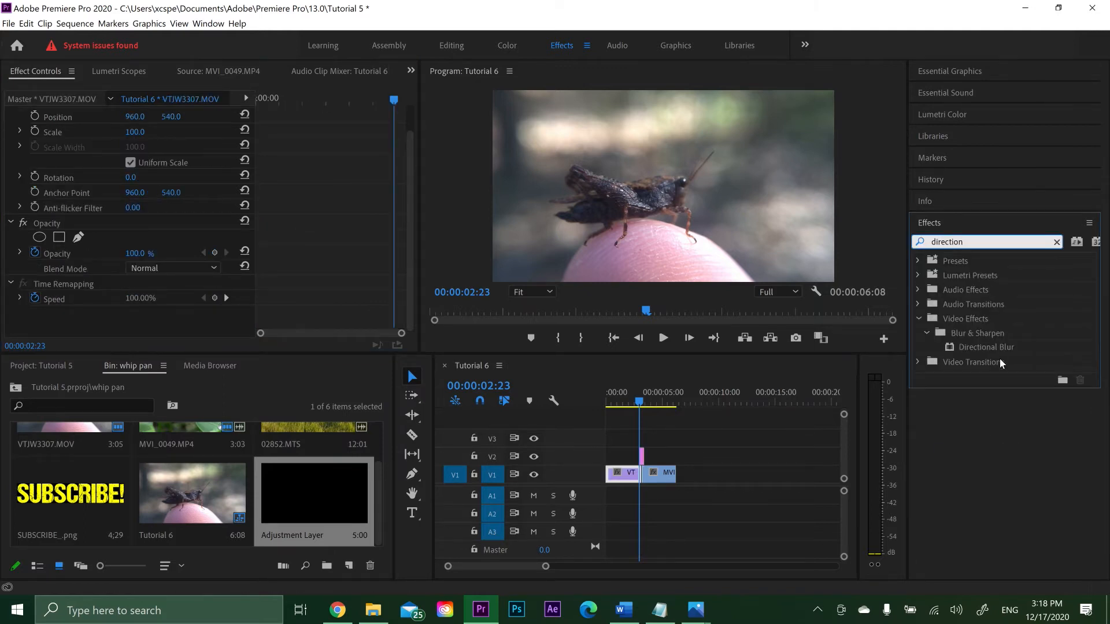
pyautogui.moveTo(947, 348); pyautogui.dragTo(643, 459)
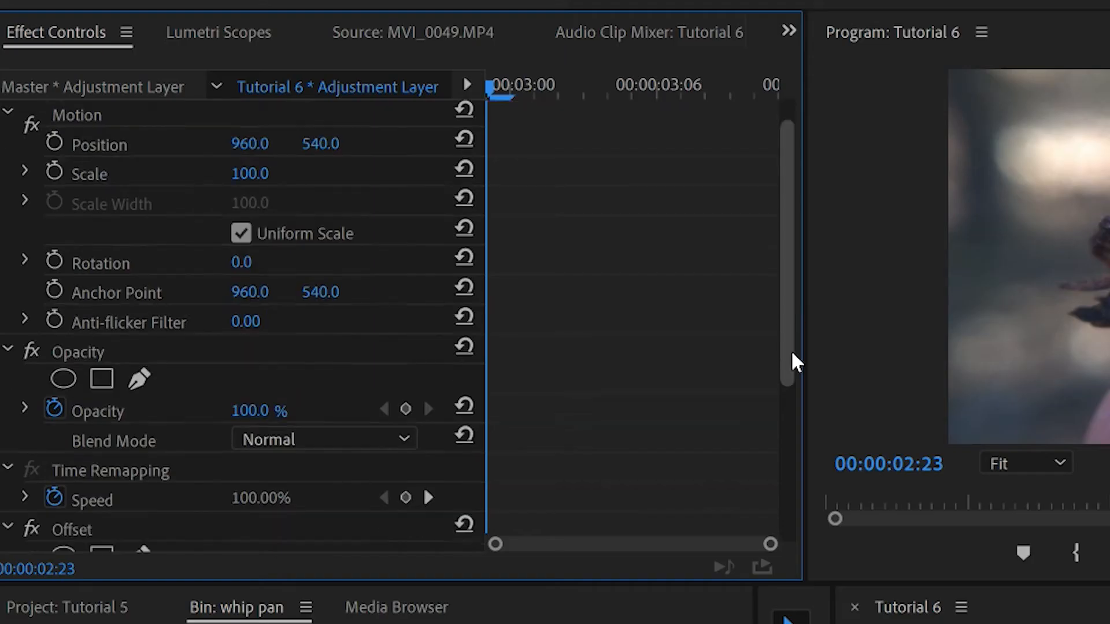
pyautogui.moveTo(413, 231); pyautogui.dragTo(410, 285)
pyautogui.moveTo(789, 451); pyautogui.dragTo(783, 547)
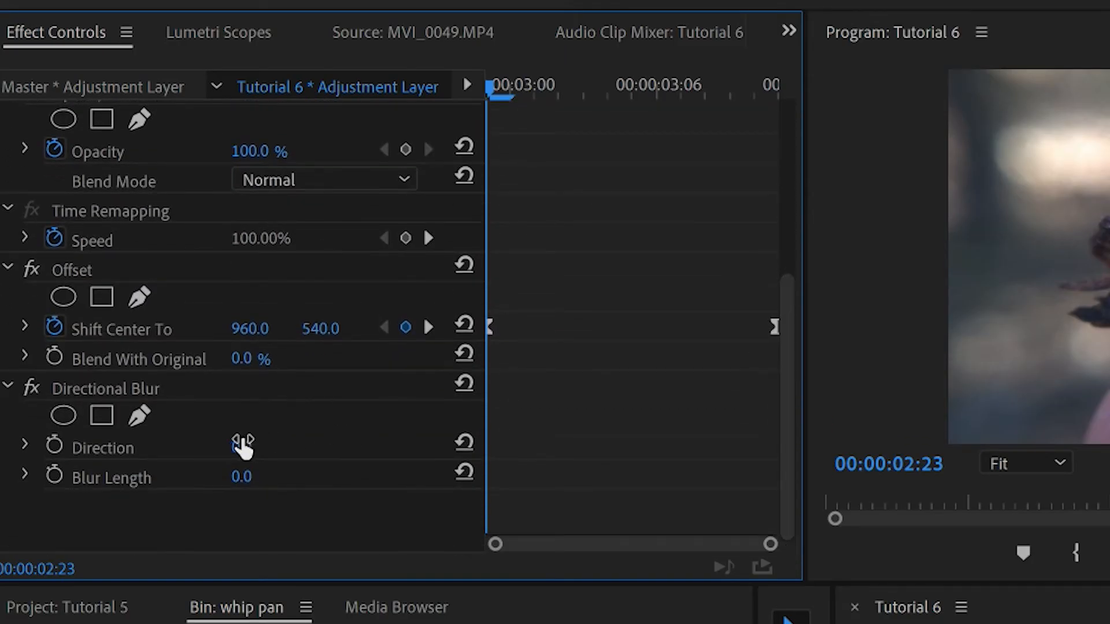
pyautogui.click(246, 444)
pyautogui.write('90')
pyautogui.press('Return')
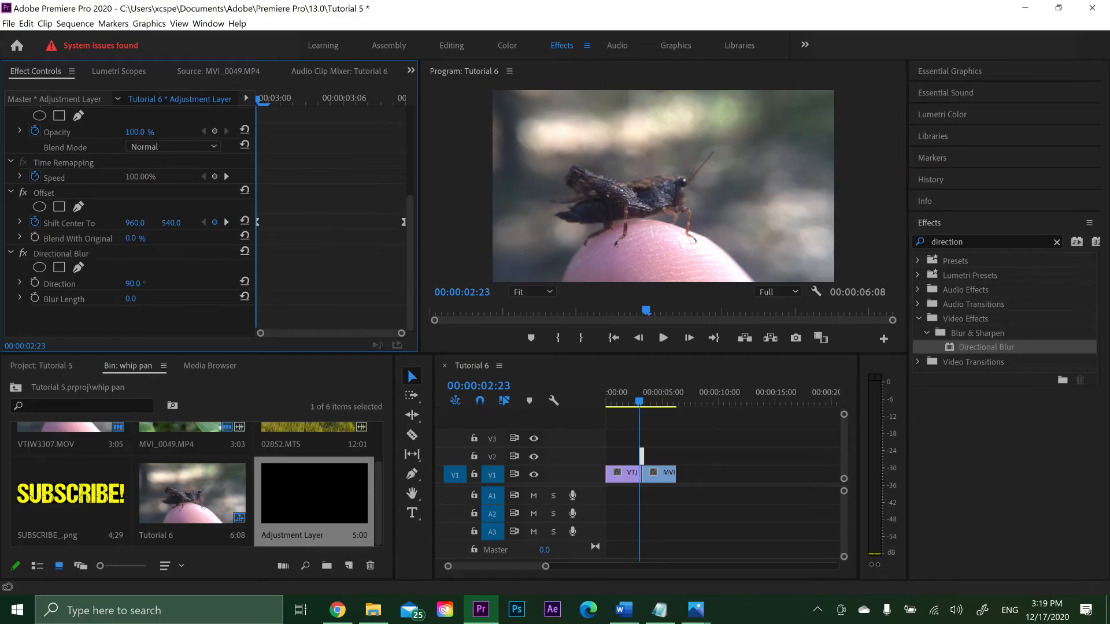
# Set Directional Blur's Blur Length to 103 at 00:00:03:05 and add a keyframe for it there
pyautogui.moveTo(131, 298)
pyautogui.mouseDown()
pyautogui.moveTo(164, 298)
pyautogui.moveTo(130, 298)
pyautogui.mouseUp()
pyautogui.moveTo(639, 406)
pyautogui.mouseDown()
pyautogui.moveTo(649, 407)
pyautogui.moveTo(639, 406)
pyautogui.mouseUp()
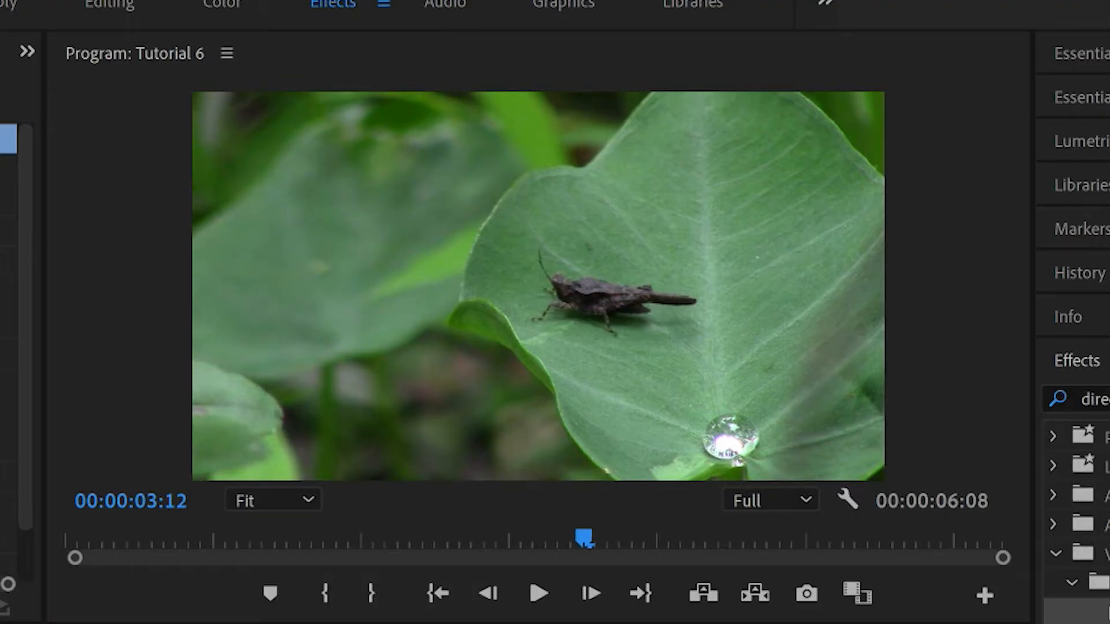
pyautogui.moveTo(509, 541)
pyautogui.mouseDown()
pyautogui.moveTo(560, 541)
pyautogui.moveTo(522, 541)
pyautogui.mouseUp()
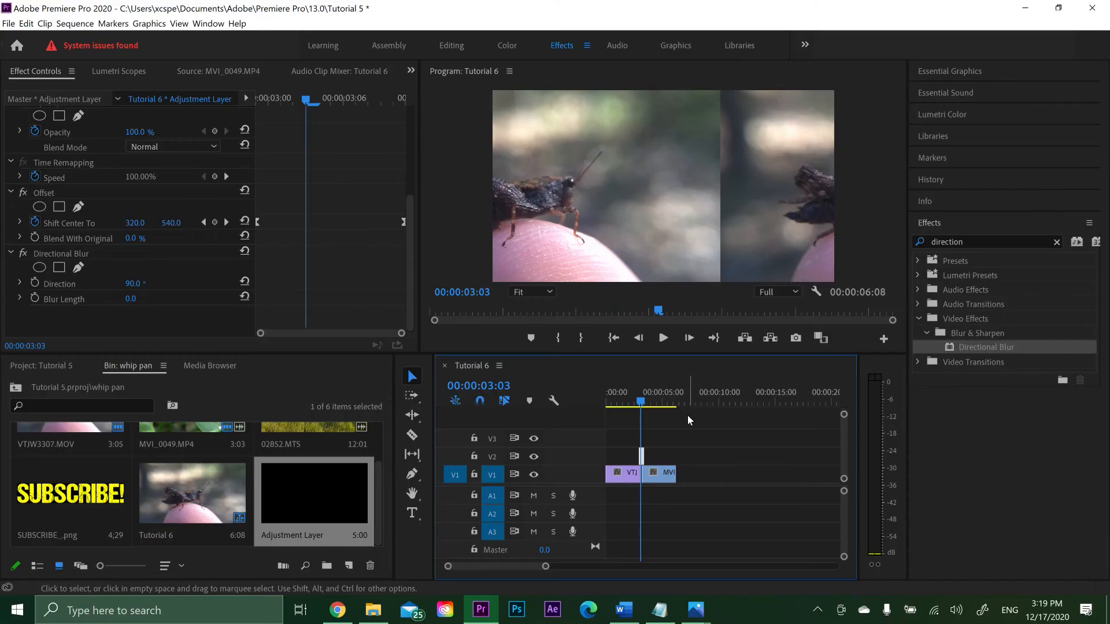
pyautogui.press('Right')
pyautogui.press('Right')
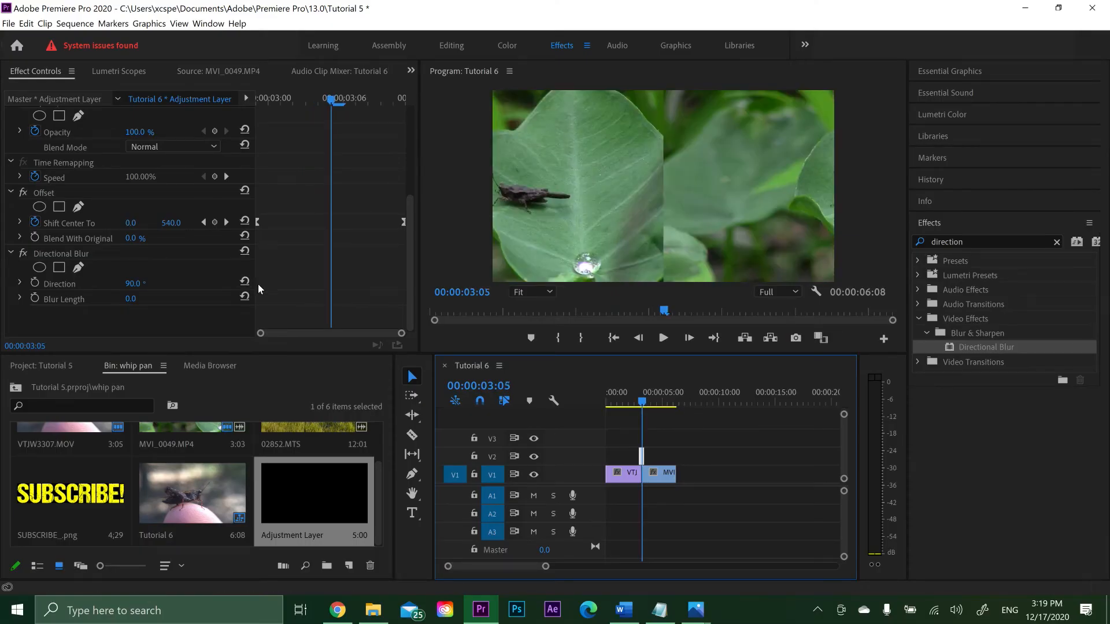
pyautogui.moveTo(131, 299); pyautogui.dragTo(180, 298)
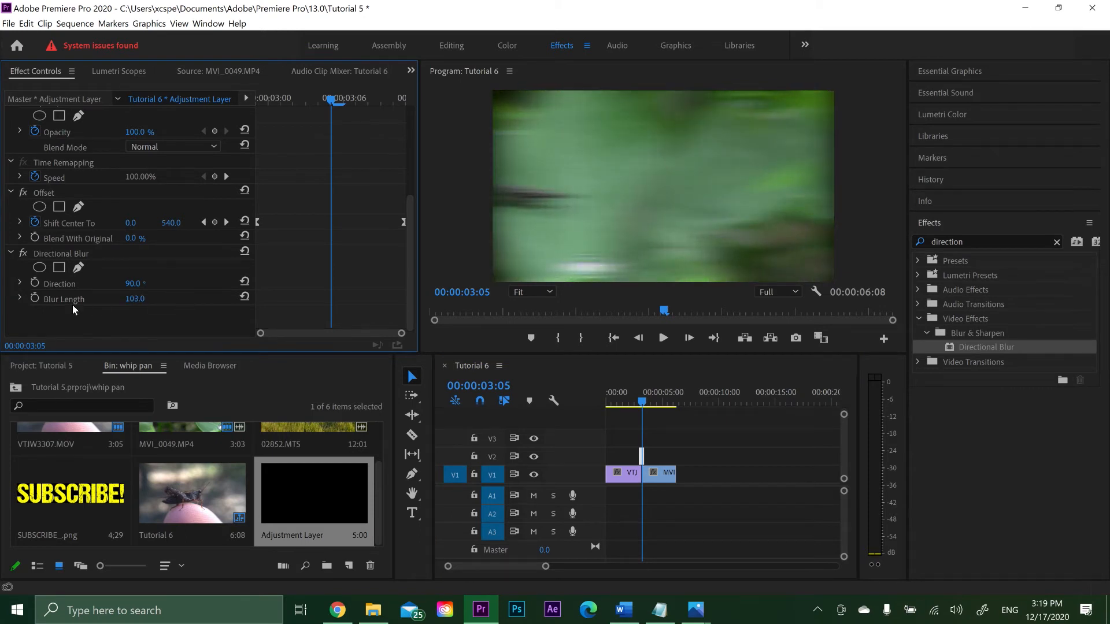
pyautogui.click(35, 298)
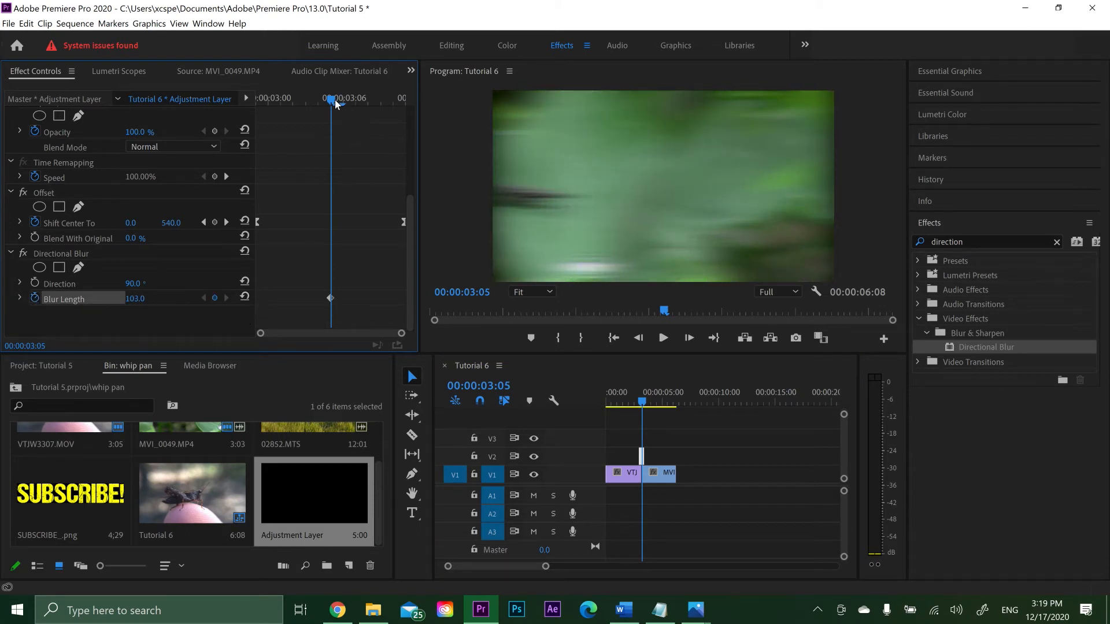
# Add an eased Blur Length keyframe of 0 and place it at the end of the adjustment layer
pyautogui.moveTo(333, 104); pyautogui.dragTo(344, 104)
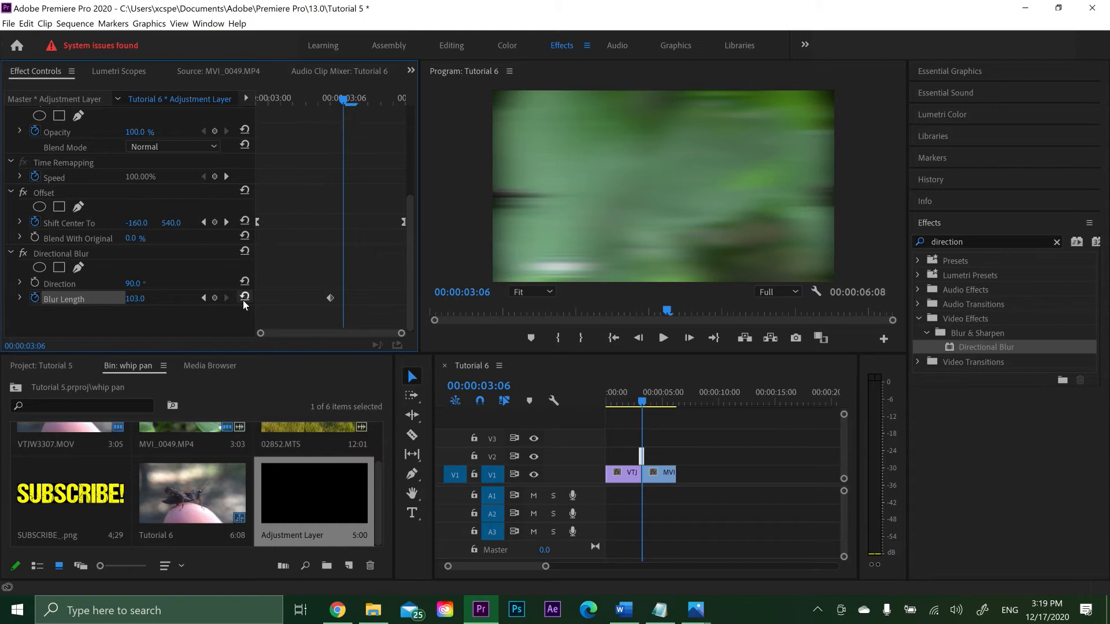
pyautogui.click(245, 296)
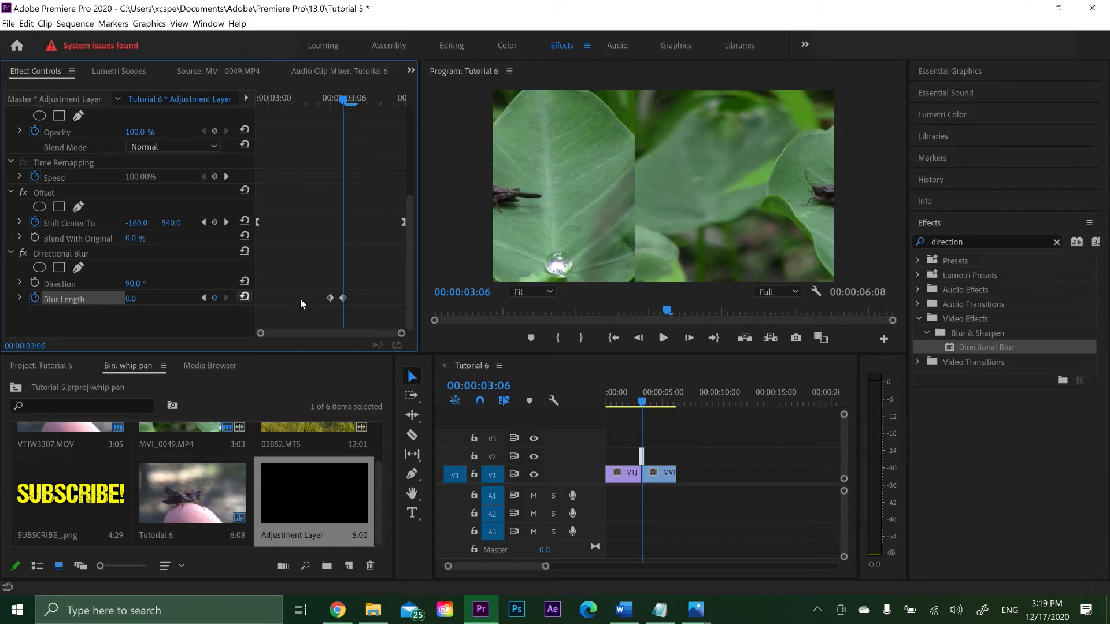
pyautogui.rightClick(343, 299)
pyautogui.click(403, 474)
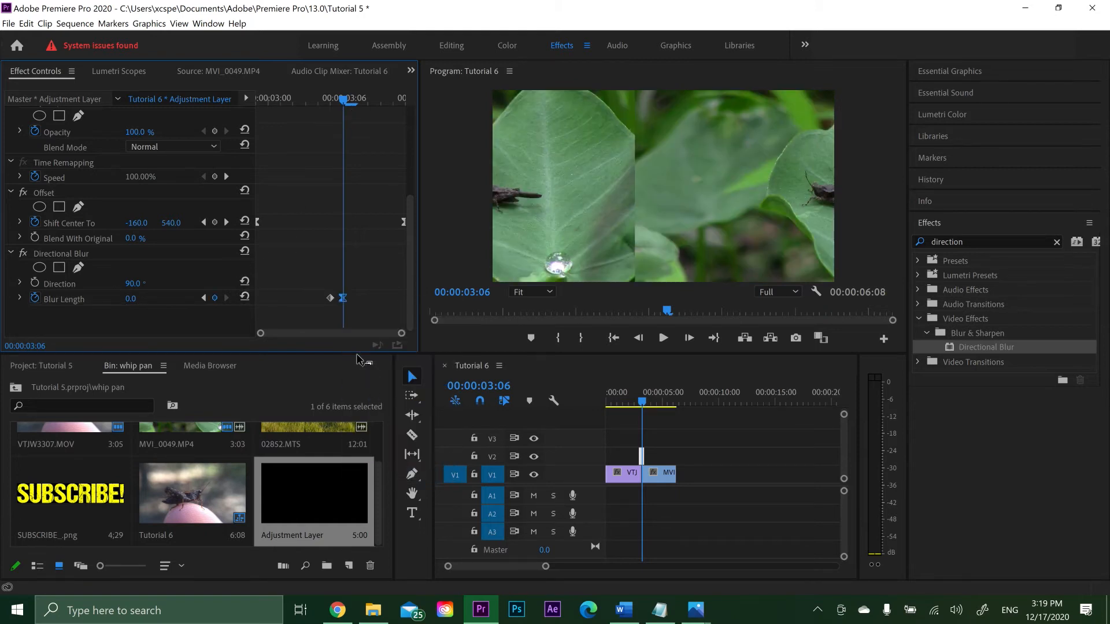
pyautogui.moveTo(354, 299); pyautogui.dragTo(427, 310)
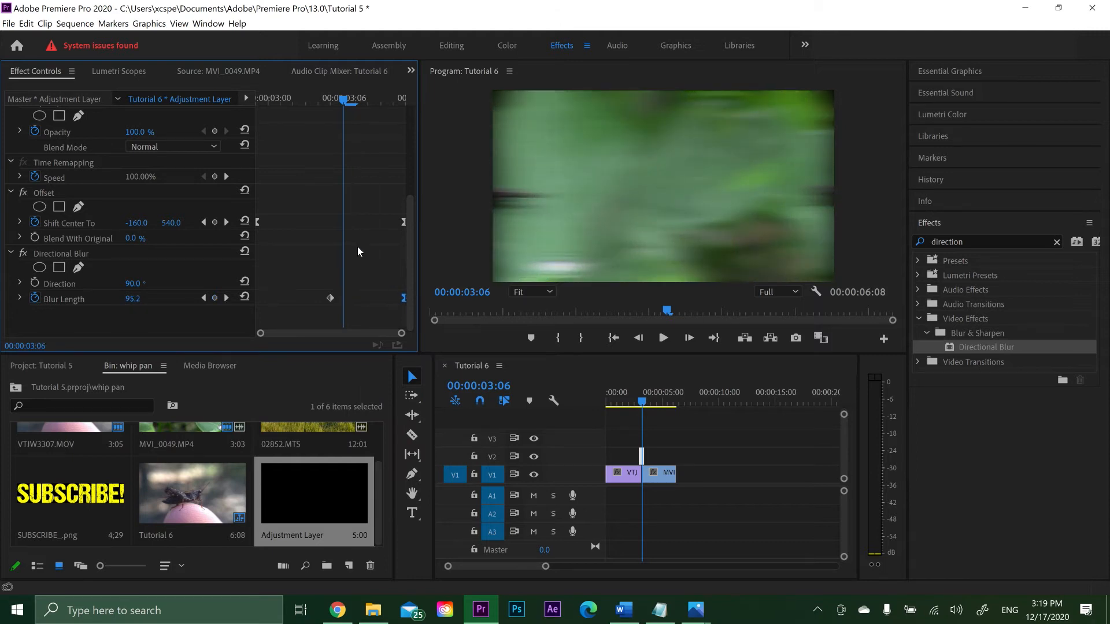
# Add an eased Blur Length keyframe of 0 at the adjustment layer's start and smooth the middle keyframe with Bezier interpolation
pyautogui.moveTo(337, 98); pyautogui.dragTo(314, 105)
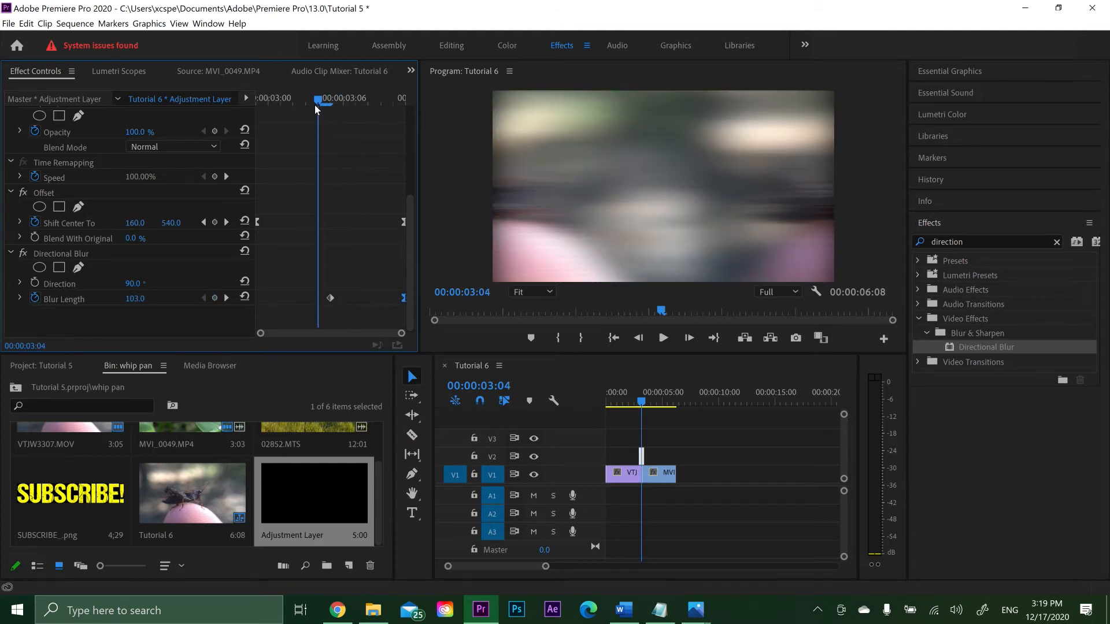
pyautogui.click(244, 297)
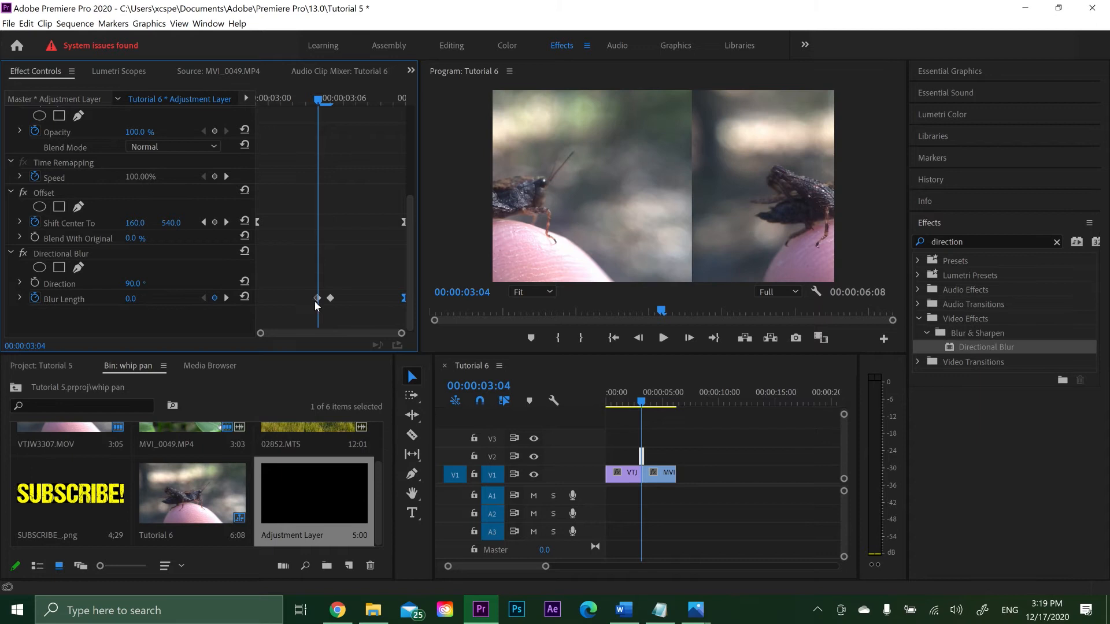
pyautogui.rightClick(315, 299)
pyautogui.click(344, 464)
pyautogui.moveTo(317, 299); pyautogui.dragTo(258, 299)
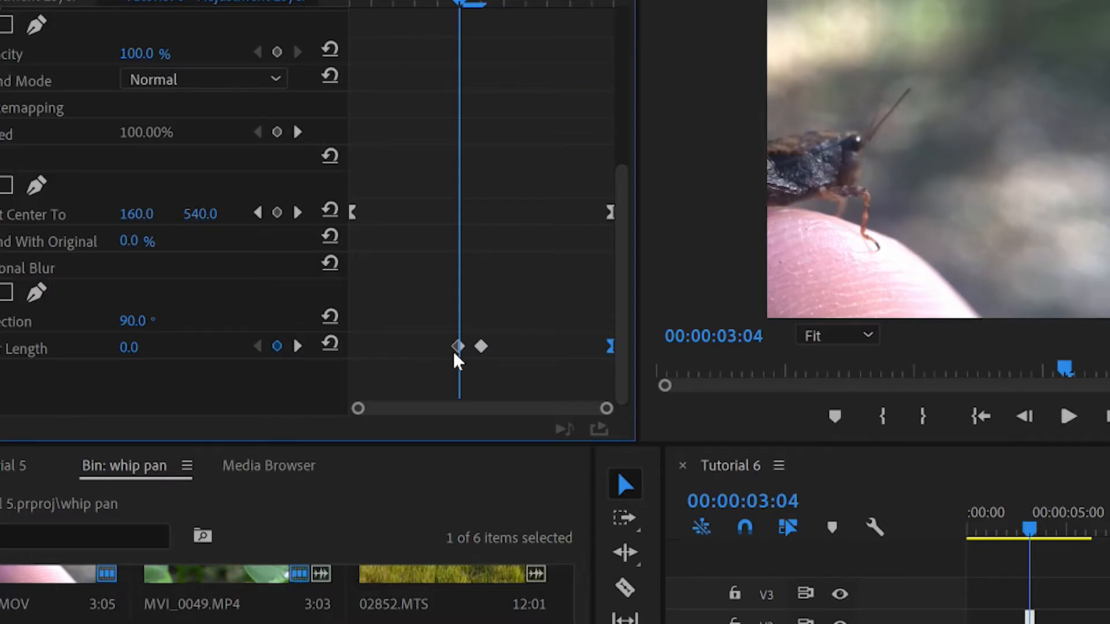
pyautogui.rightClick(316, 299)
pyautogui.press('Escape')
pyautogui.moveTo(459, 347); pyautogui.dragTo(310, 356)
pyautogui.rightClick(484, 348)
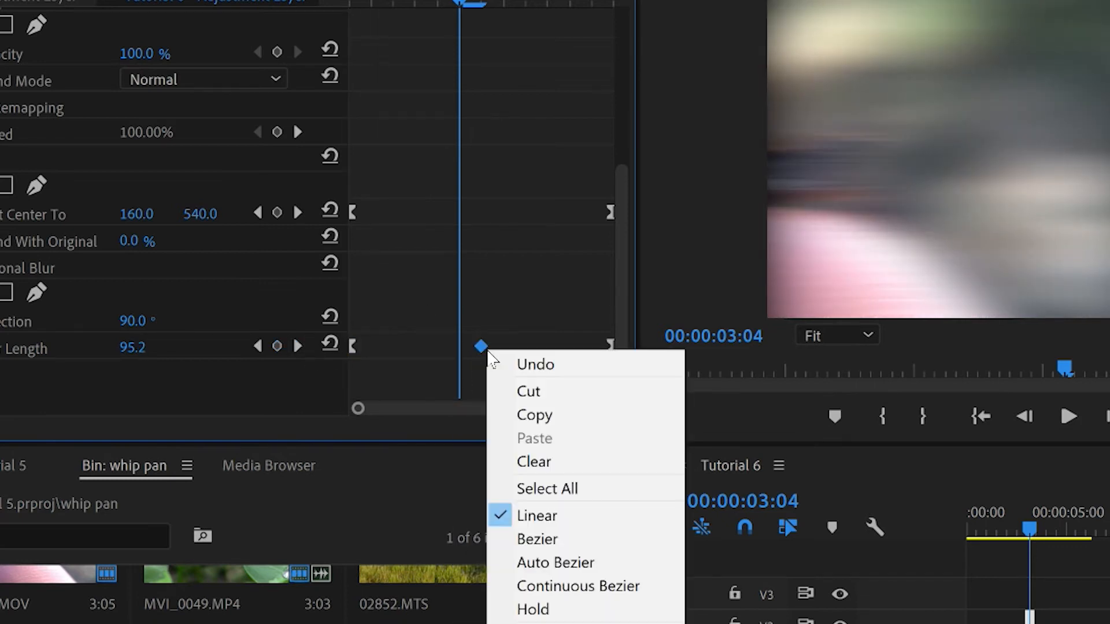
pyautogui.click(558, 539)
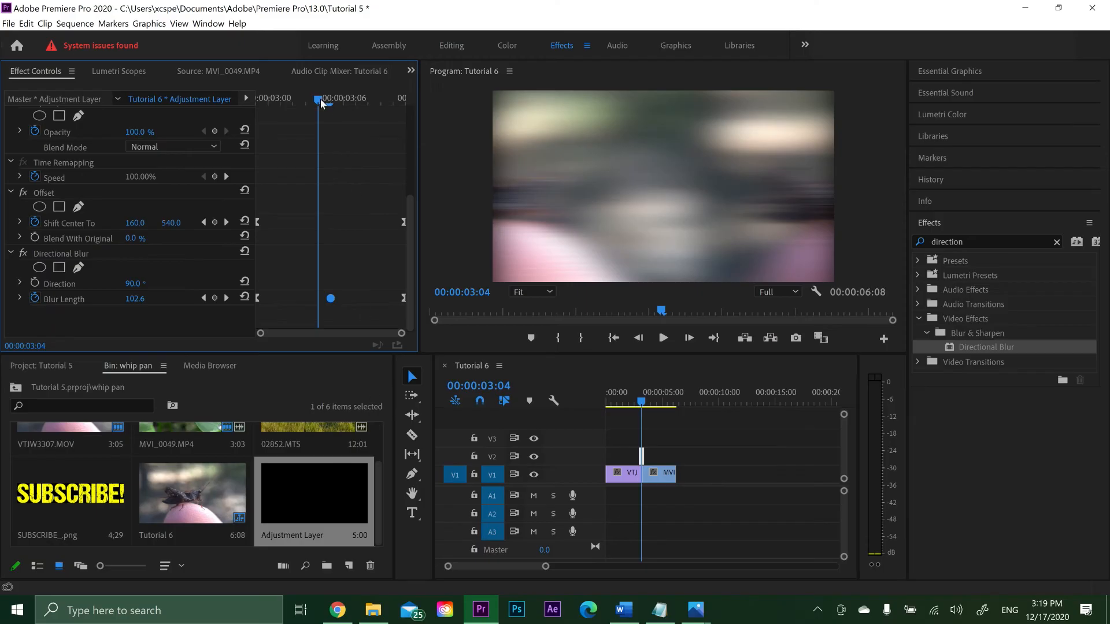
# Play back and step through the cut between the two grasshopper clips to examine the blurred transition
pyautogui.moveTo(320, 102); pyautogui.dragTo(223, 121)
pyautogui.press('space')
pyautogui.press('space')
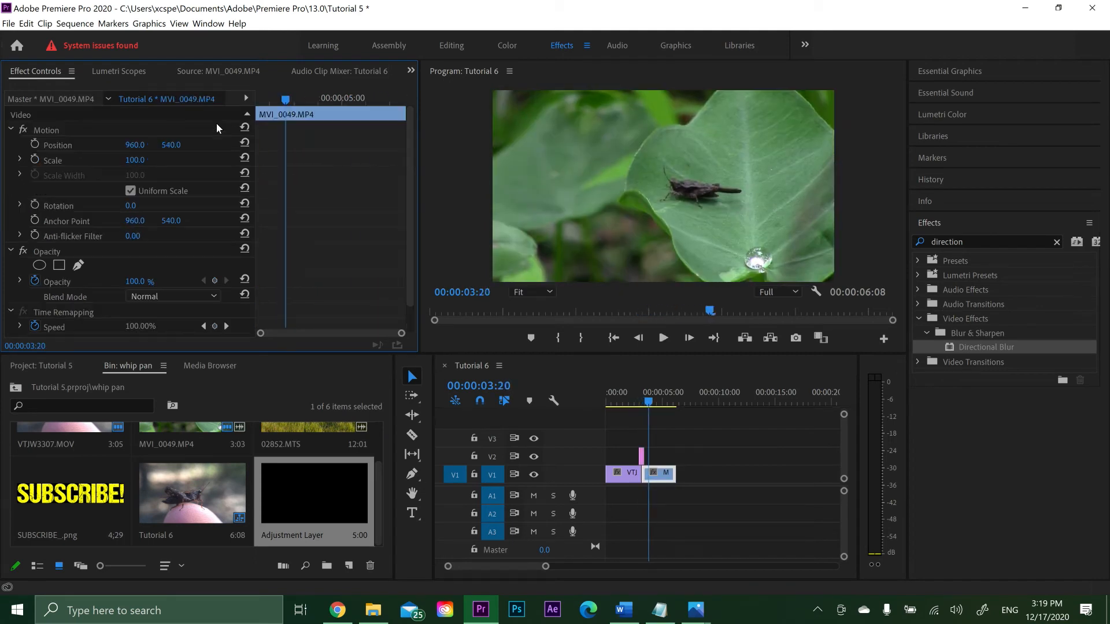
pyautogui.moveTo(652, 403); pyautogui.dragTo(644, 404)
pyautogui.press('Right')
pyautogui.press('Right')
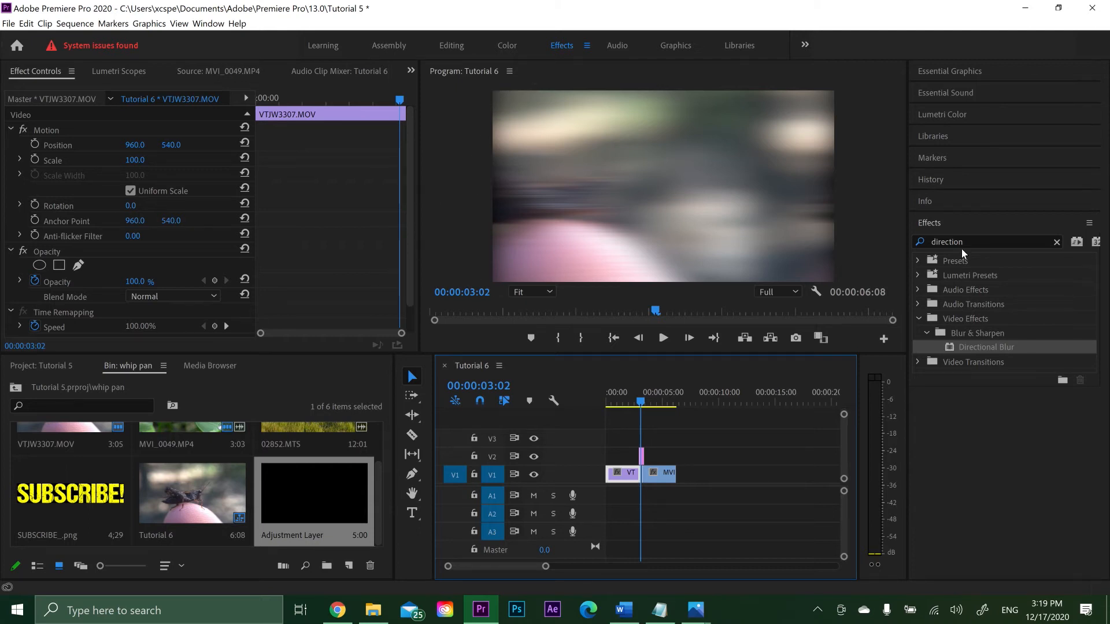
# Place a second adjustment layer on track V3 directly above the existing one at the cut, and select it
pyautogui.click(969, 236)
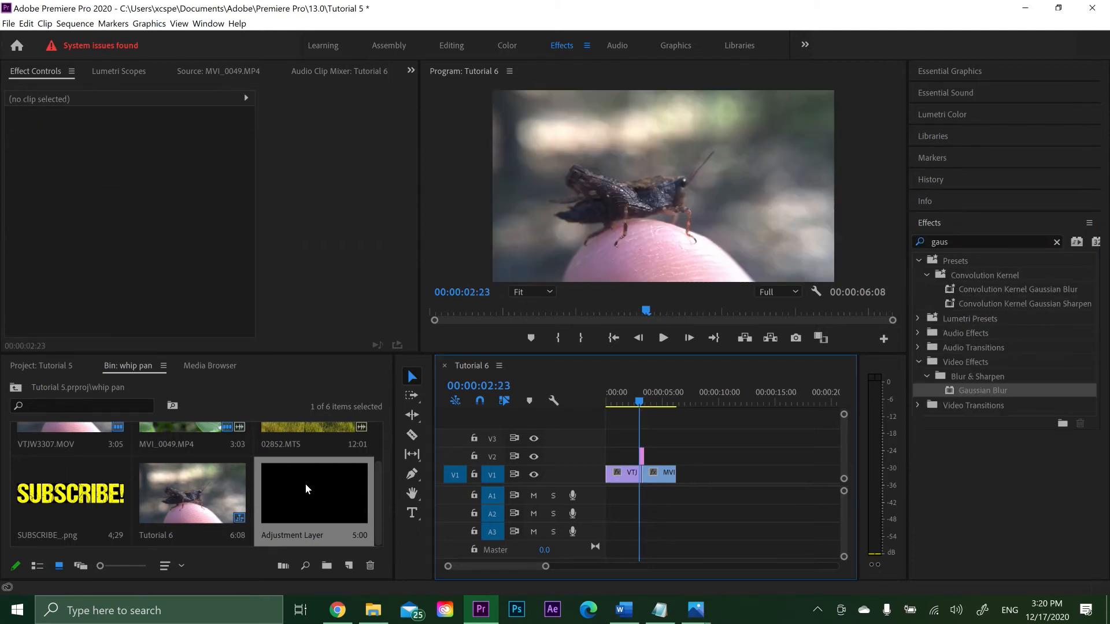
pyautogui.moveTo(304, 483); pyautogui.dragTo(648, 434)
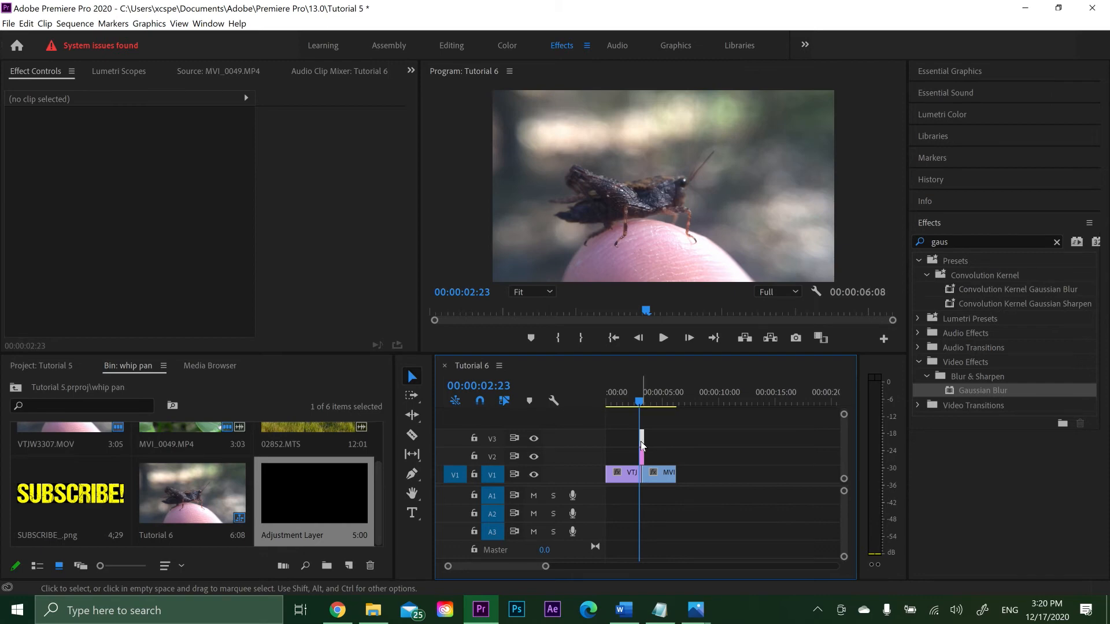
pyautogui.click(641, 445)
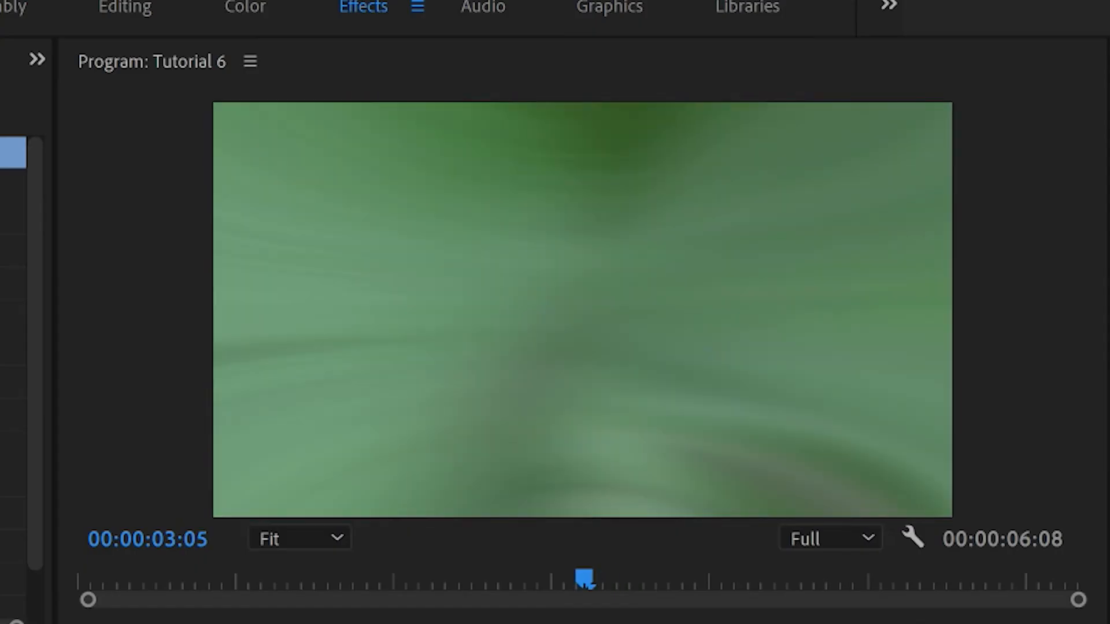
pyautogui.moveTo(26, 362); pyautogui.dragTo(57, 549)
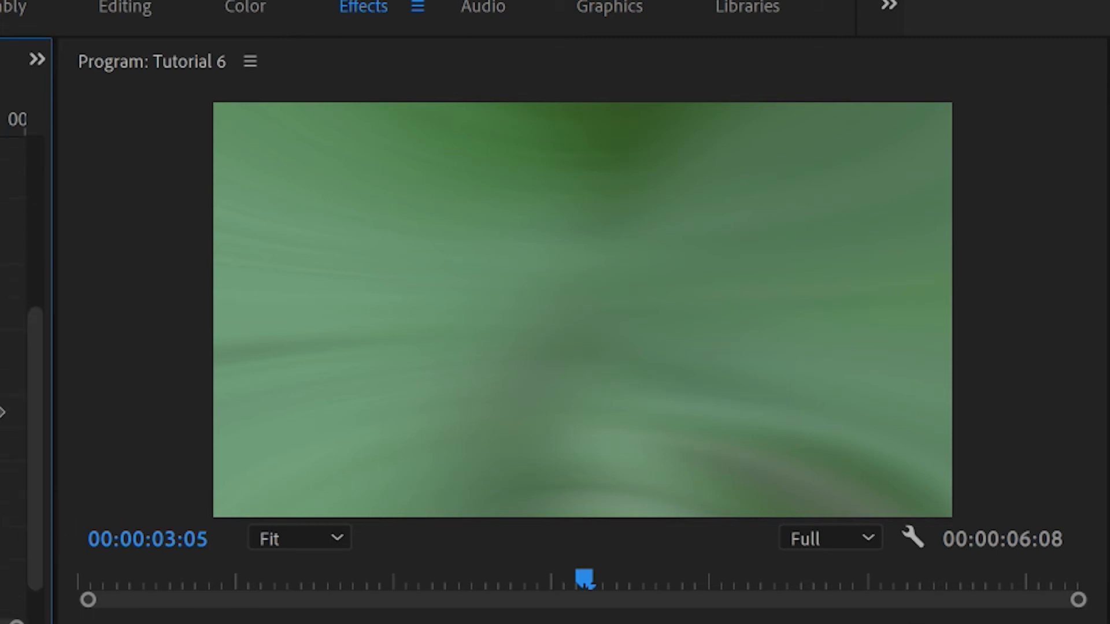
pyautogui.press('Left')
pyautogui.press('Left')
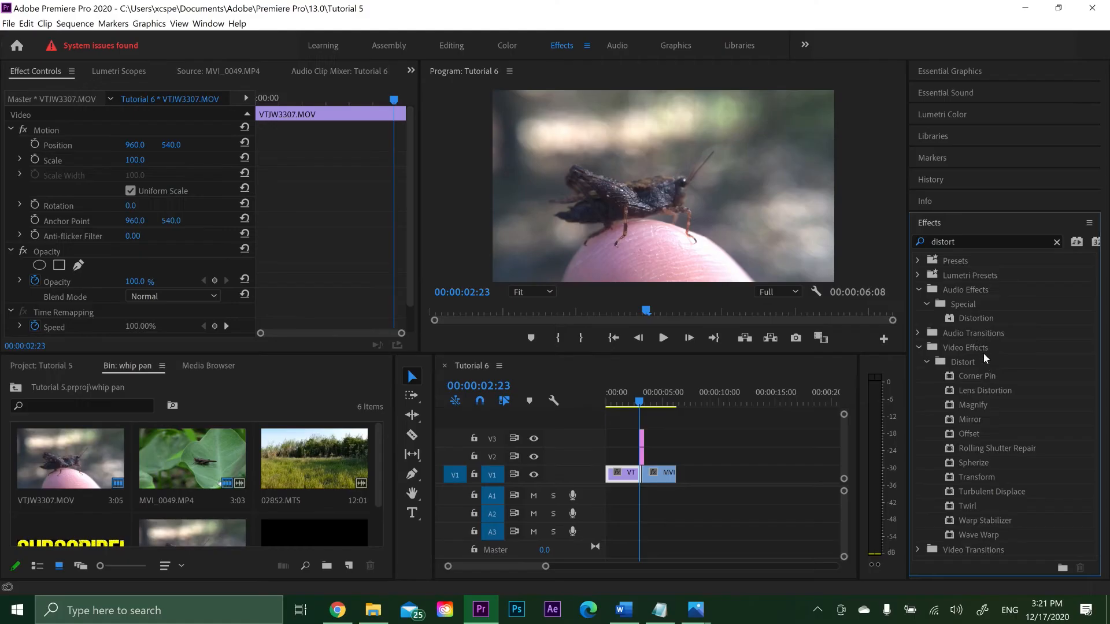
# Apply the Lens Distortion effect to the V3 adjustment layer and turn on keyframing for its Curvature
pyautogui.moveTo(949, 389); pyautogui.dragTo(643, 442)
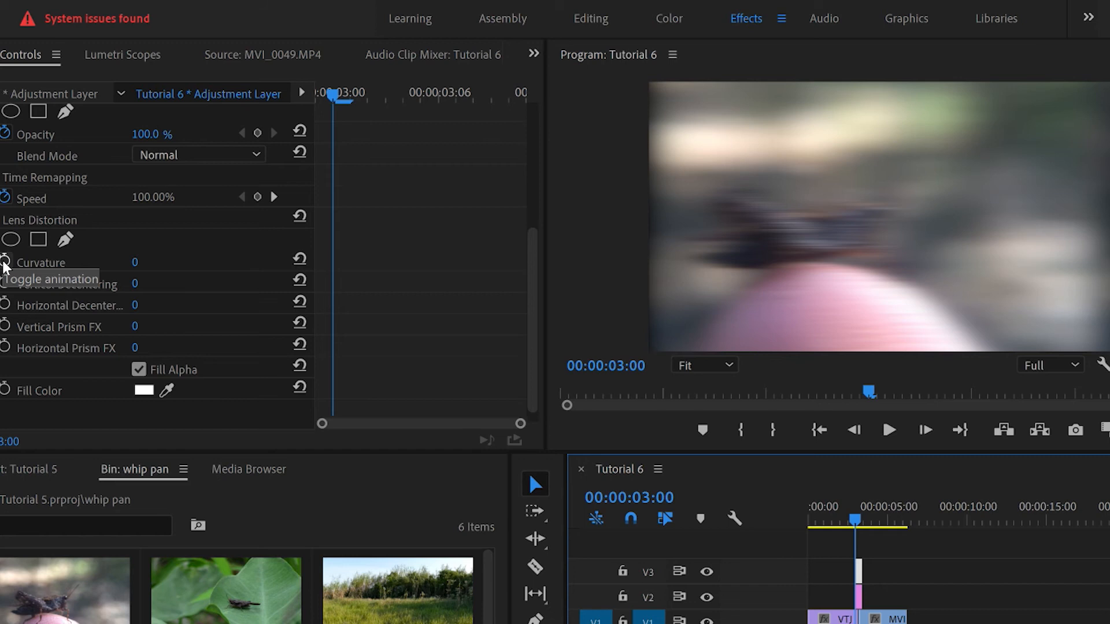
pyautogui.click(135, 262)
pyautogui.moveTo(135, 262); pyautogui.dragTo(96, 262)
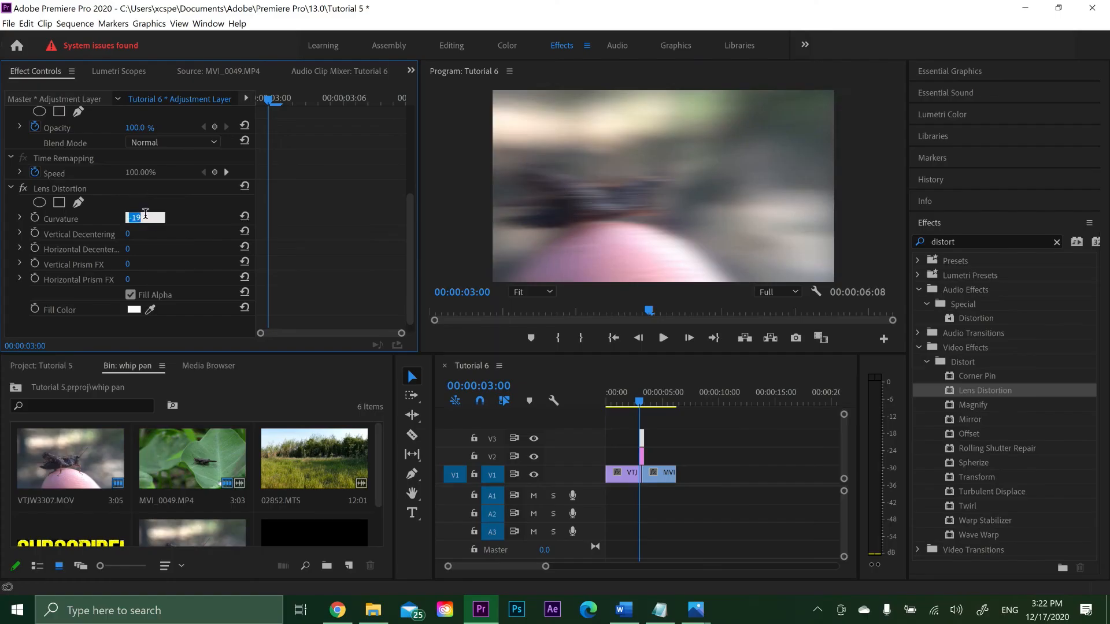
pyautogui.click(35, 218)
# Keyframe the Lens Distortion Curvature between 0 and -60 across the adjustment layer, giving the second keyframe Hold interpolation
pyautogui.moveTo(267, 99); pyautogui.dragTo(216, 126)
pyautogui.click(128, 219)
pyautogui.write('-60')
pyautogui.click(353, 239)
pyautogui.click(132, 218)
pyautogui.write('0')
pyautogui.click(132, 219)
pyautogui.write('-60')
pyautogui.press('Return')
pyautogui.rightClick(305, 217)
pyautogui.click(347, 366)
# Play back the transition repeatedly to check the lens distortion across the cut
pyautogui.press('space')
pyautogui.moveTo(645, 403); pyautogui.dragTo(636, 404)
pyautogui.click(662, 338)
pyautogui.click(662, 338)
pyautogui.click(661, 339)
pyautogui.click(662, 339)
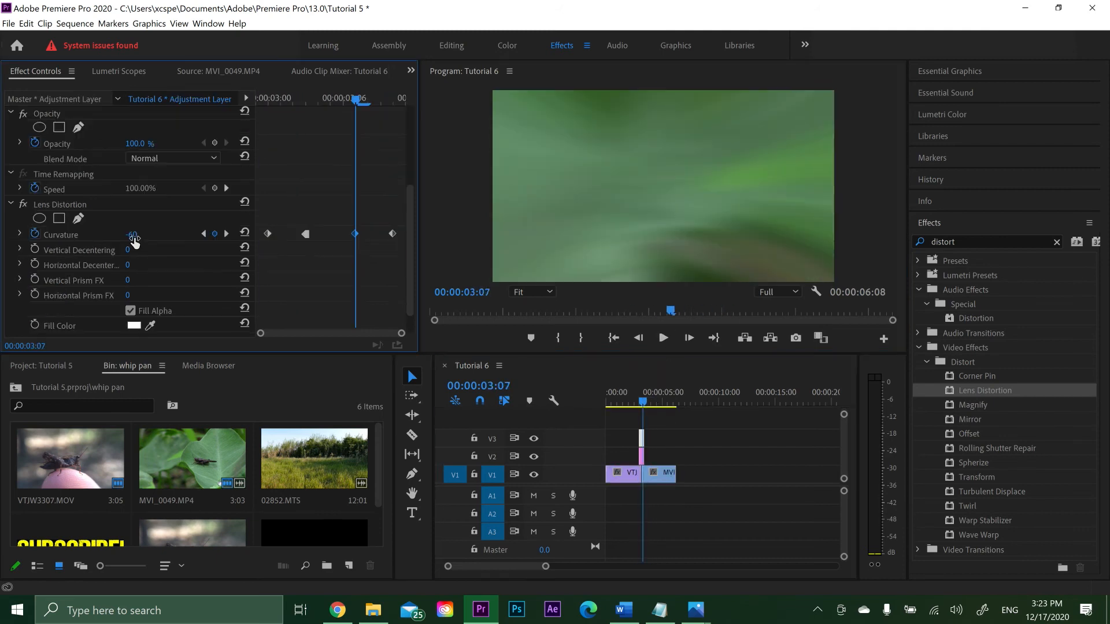
# Set the Curvature keyframe at 00:00:03:07 to -50 and play back the transition
pyautogui.click(134, 235)
pyautogui.write('-50')
pyautogui.press('Return')
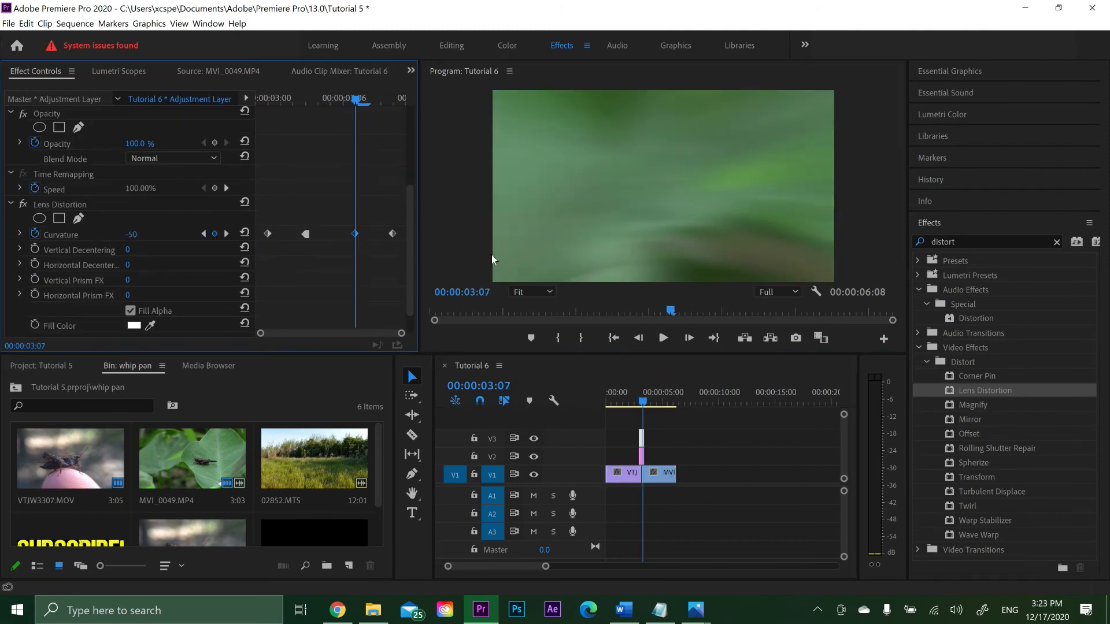
pyautogui.click(637, 400)
pyautogui.click(664, 338)
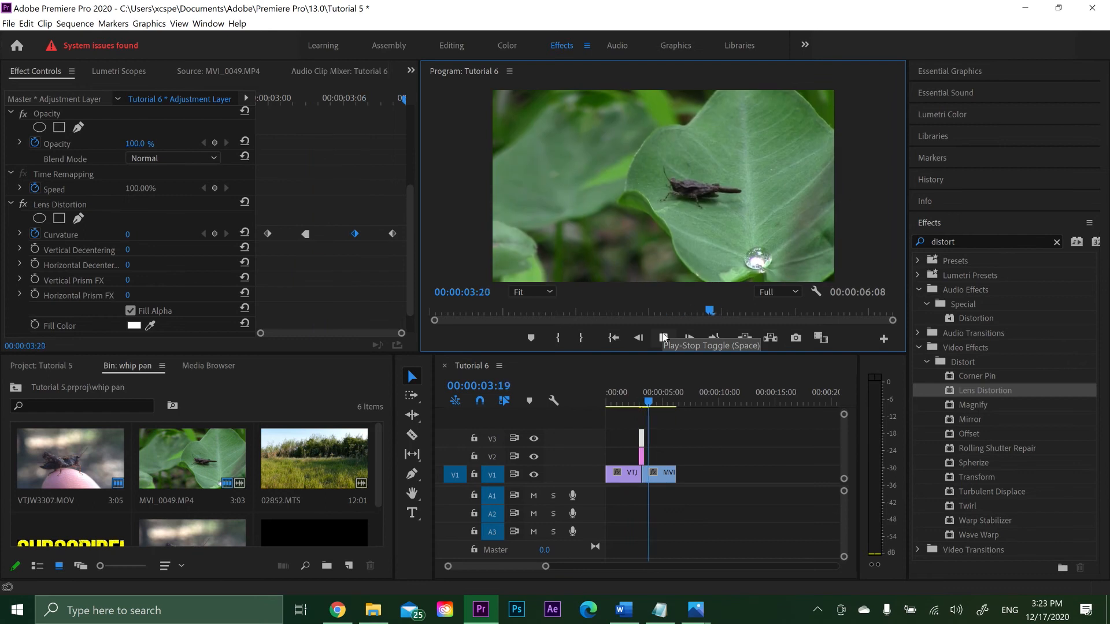
pyautogui.click(663, 338)
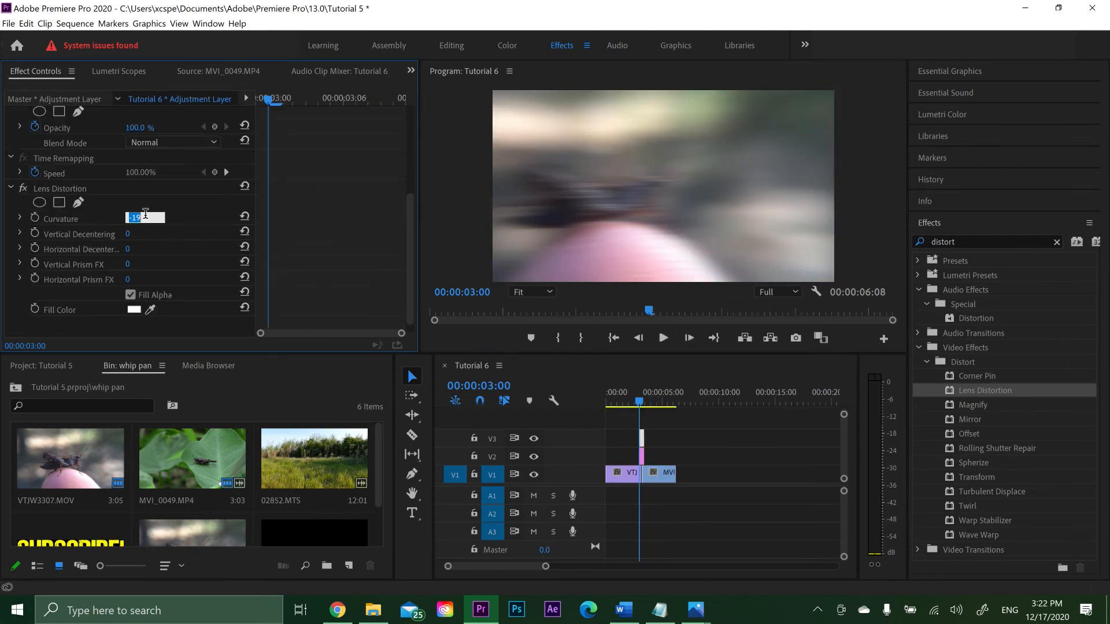
# Keyframe the Lens Distortion Curvature at 0 on 00:00:03:00 and at -60 on 00:00:03:03
pyautogui.write('0')
pyautogui.press('Return')
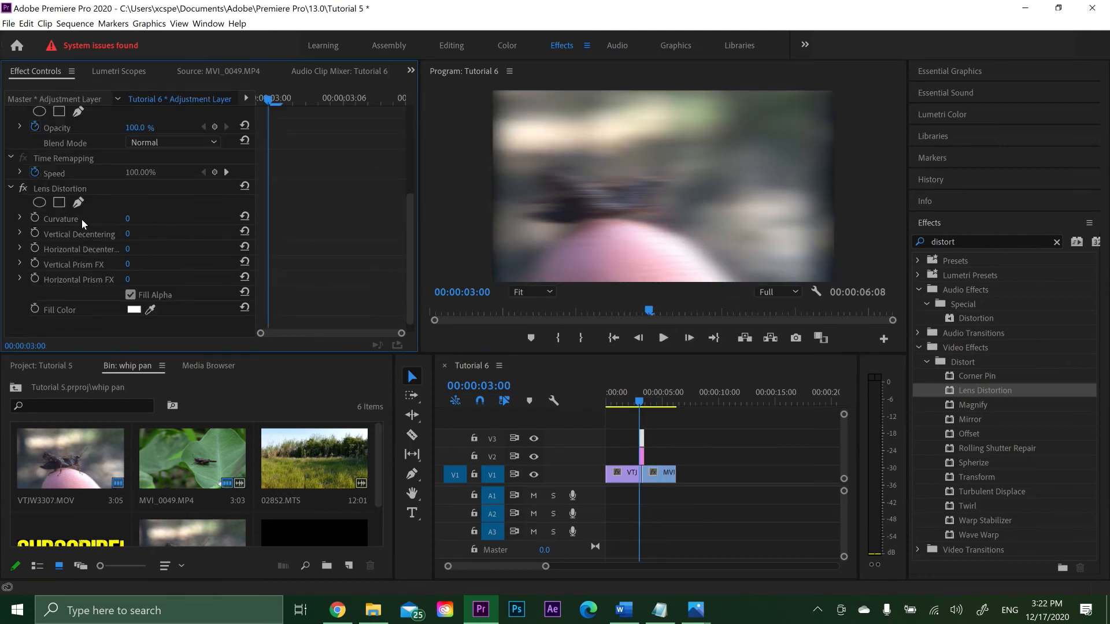
pyautogui.click(36, 219)
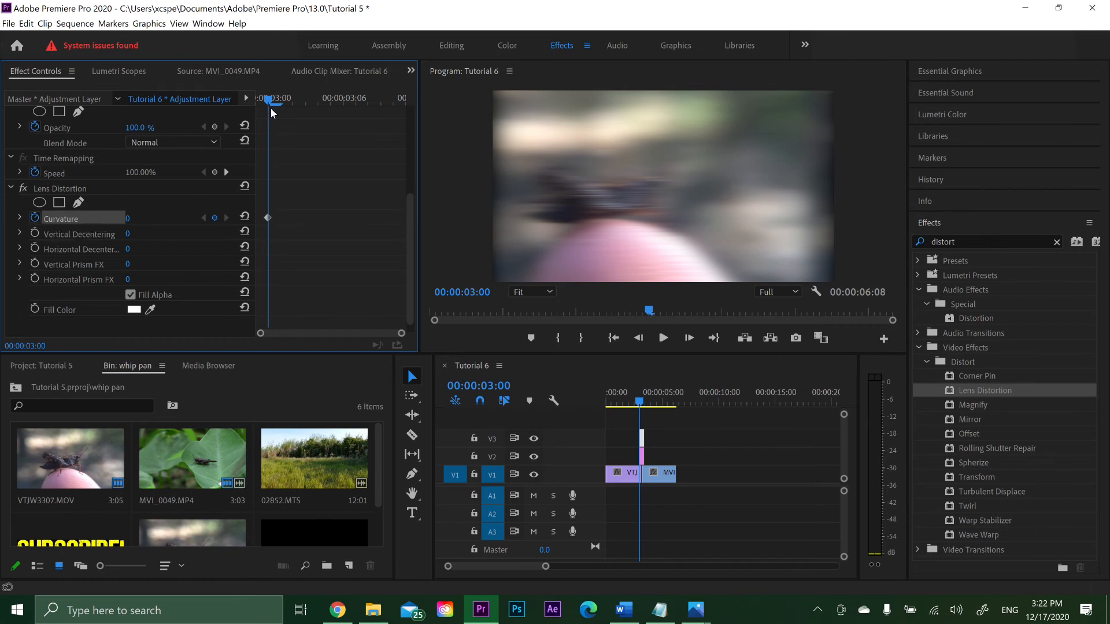
pyautogui.moveTo(268, 103); pyautogui.dragTo(304, 110)
pyautogui.click(133, 219)
pyautogui.write('-6')
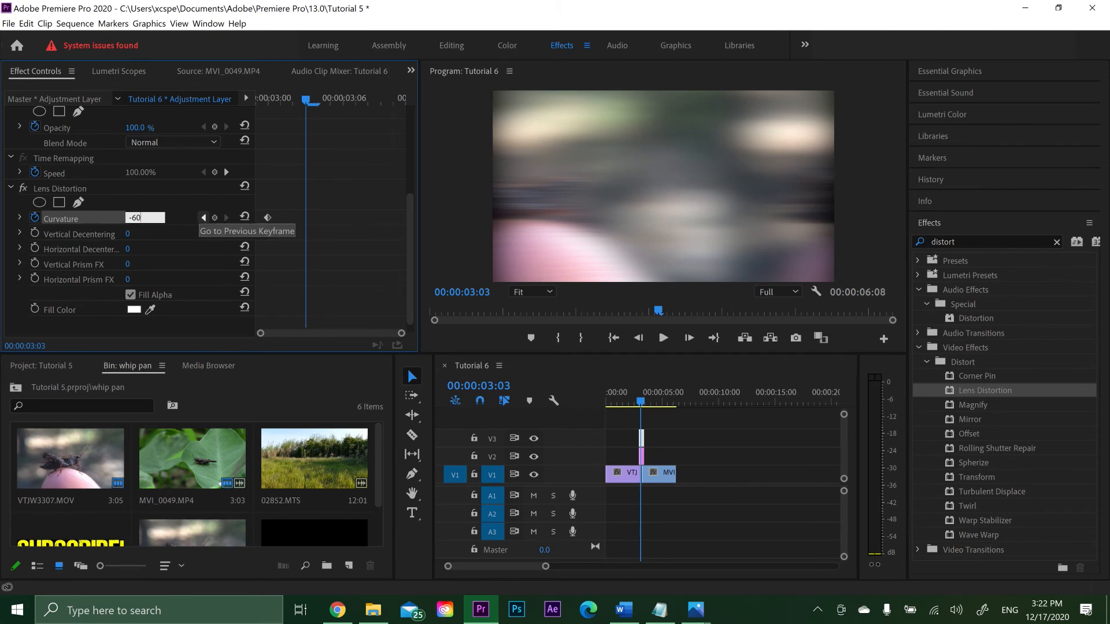
pyautogui.press('Return')
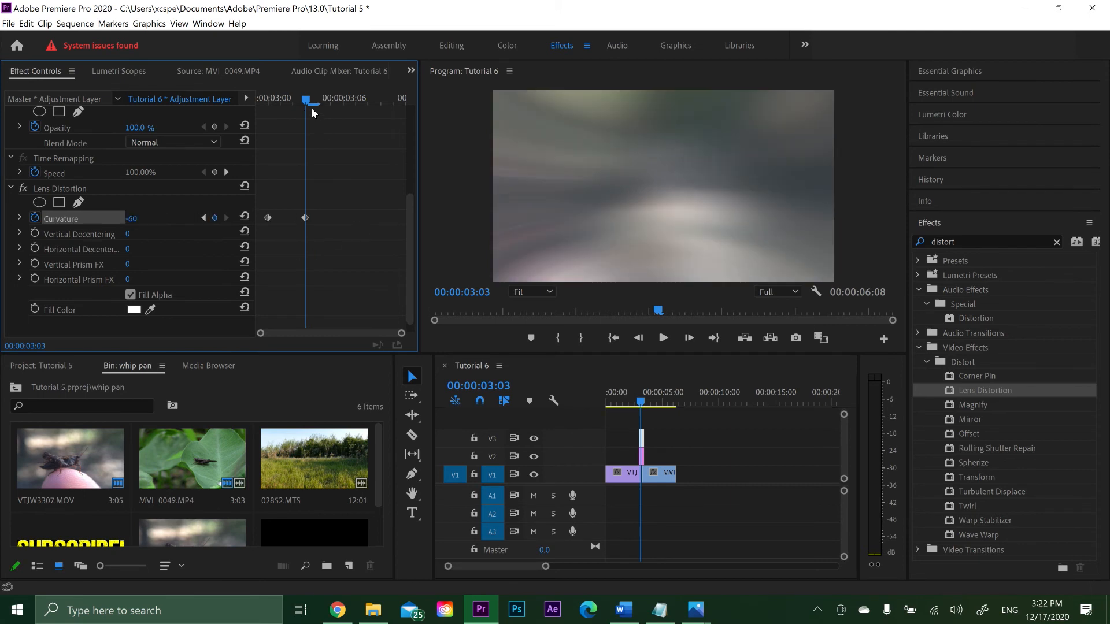
# Add Curvature keyframes of 0 at 00:00:03:10 and -60 at 00:00:03:07
pyautogui.moveTo(304, 94); pyautogui.dragTo(396, 107)
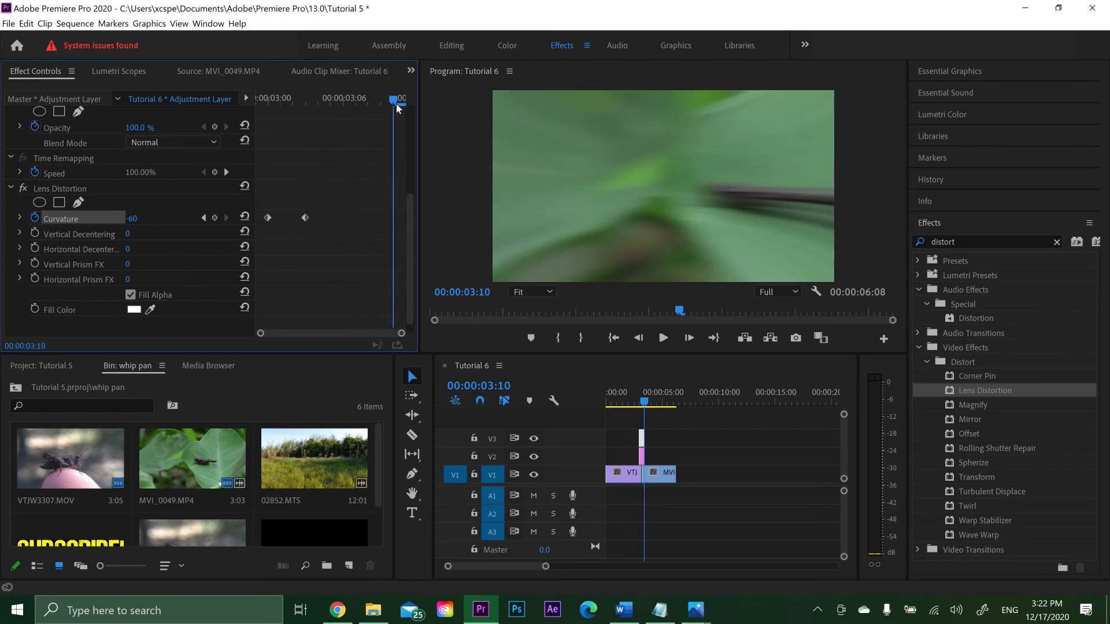
pyautogui.click(133, 218)
pyautogui.write('0')
pyautogui.press('Return')
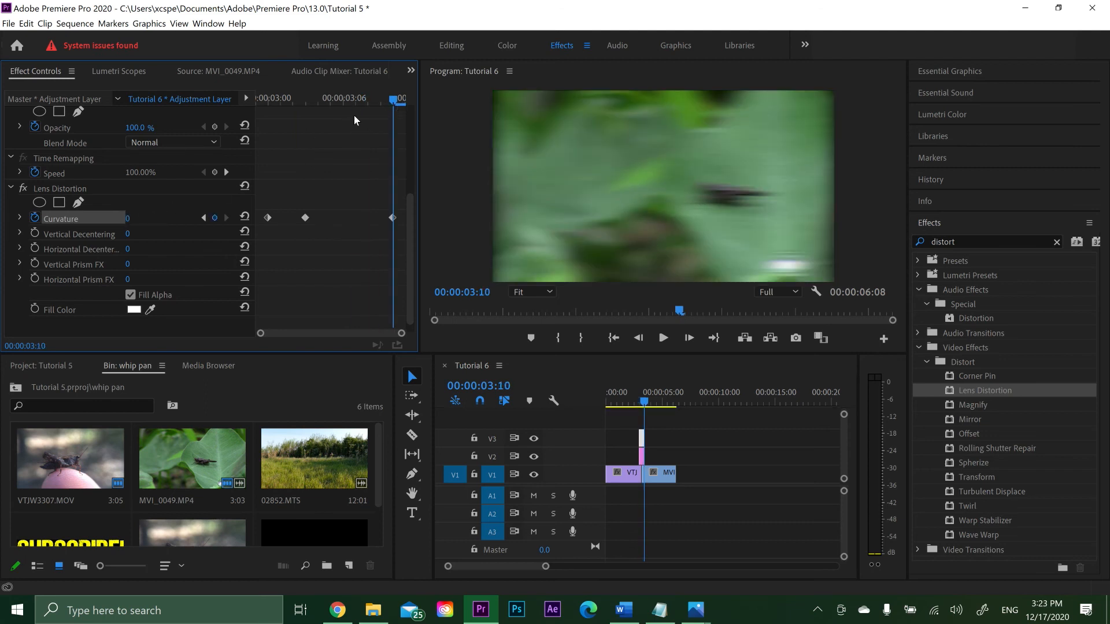
pyautogui.moveTo(389, 98); pyautogui.dragTo(355, 102)
pyautogui.click(133, 220)
pyautogui.write('-60')
pyautogui.press('Return')
# Give the second Curvature keyframe, at 00:00:03:03, Hold interpolation
pyautogui.click(305, 217)
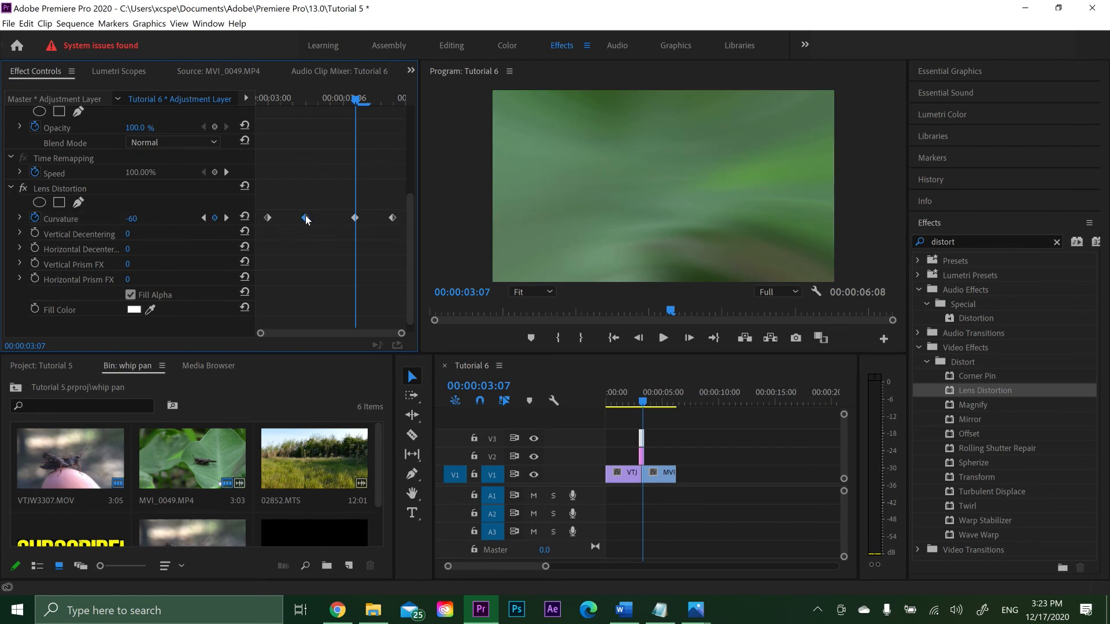
pyautogui.rightClick(305, 217)
pyautogui.click(341, 364)
# Play back the cut between the two clips several times from just before the adjustment layers to review the finished transition
pyautogui.press('space')
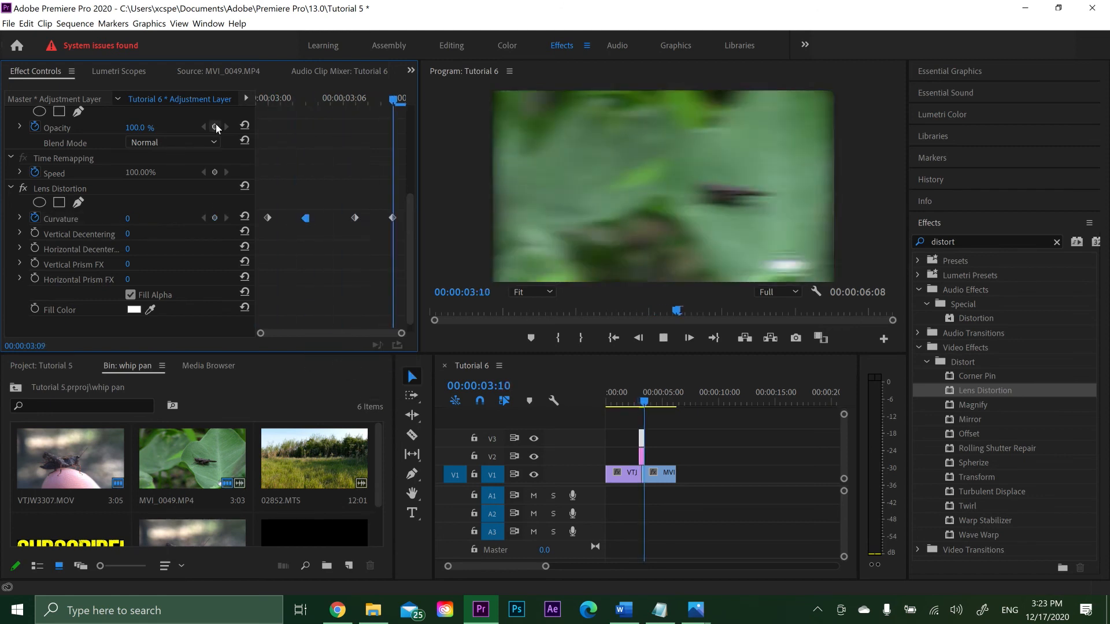
pyautogui.press('space')
pyautogui.moveTo(651, 406); pyautogui.dragTo(639, 410)
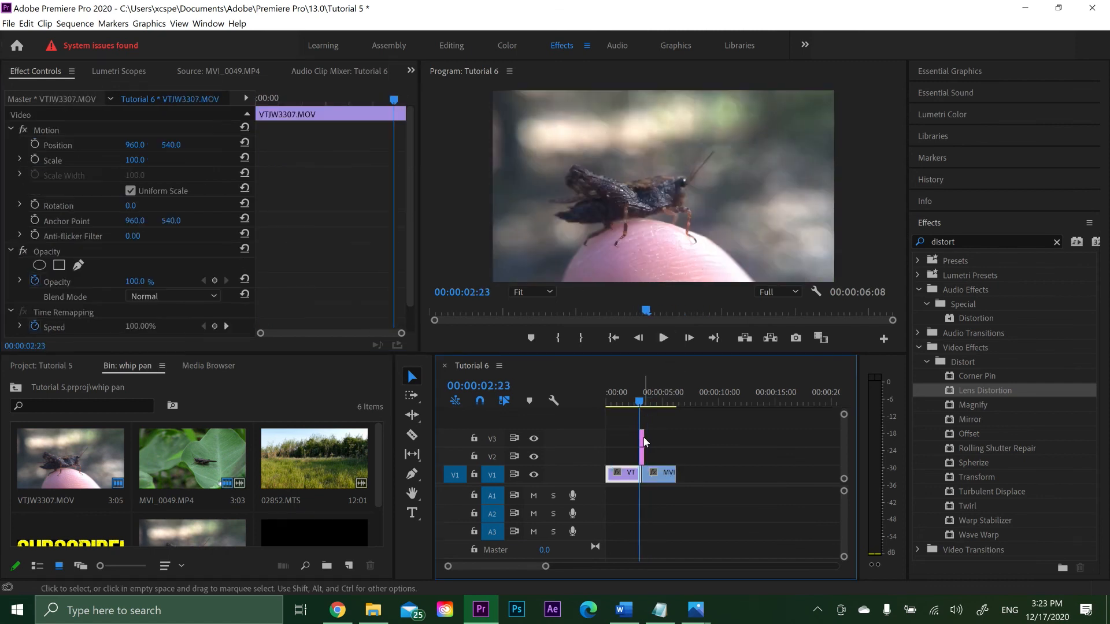
pyautogui.click(663, 338)
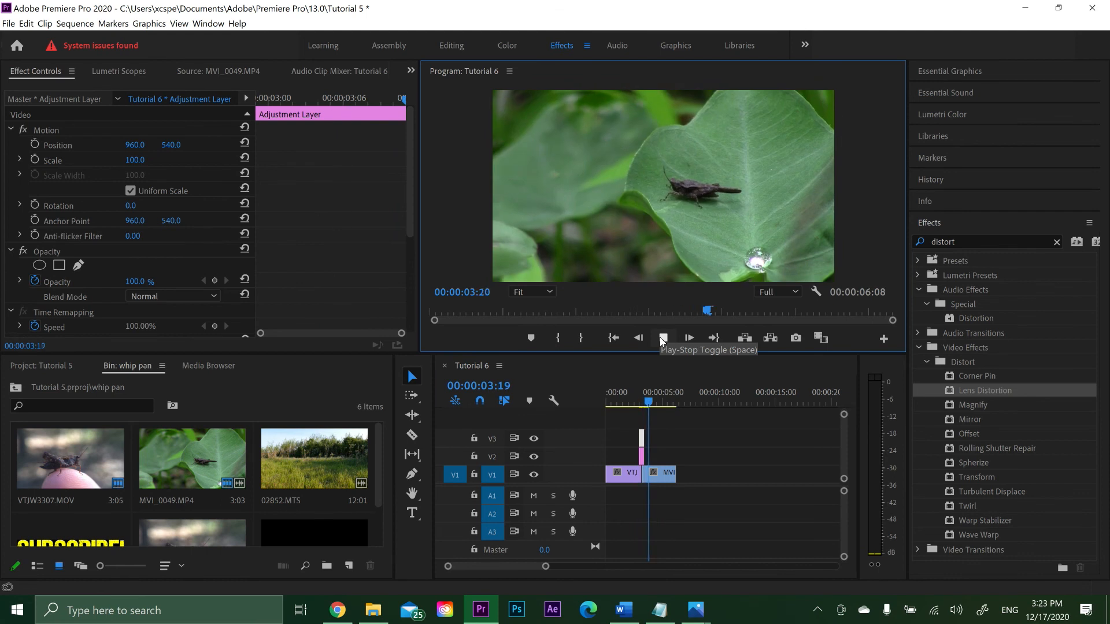
pyautogui.click(662, 338)
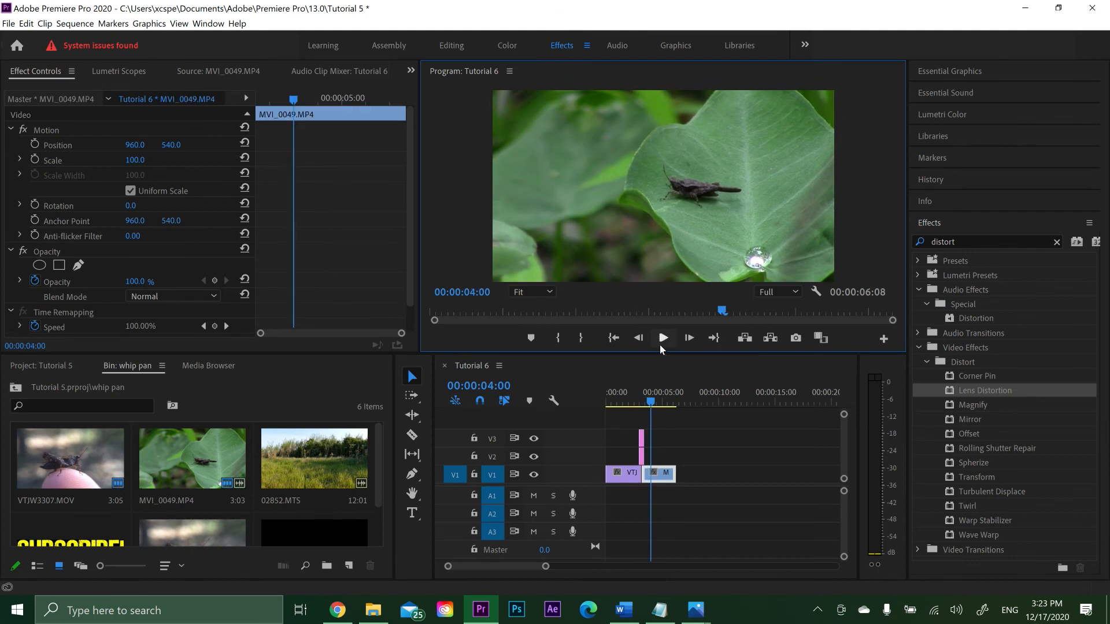
pyautogui.moveTo(652, 406); pyautogui.dragTo(635, 407)
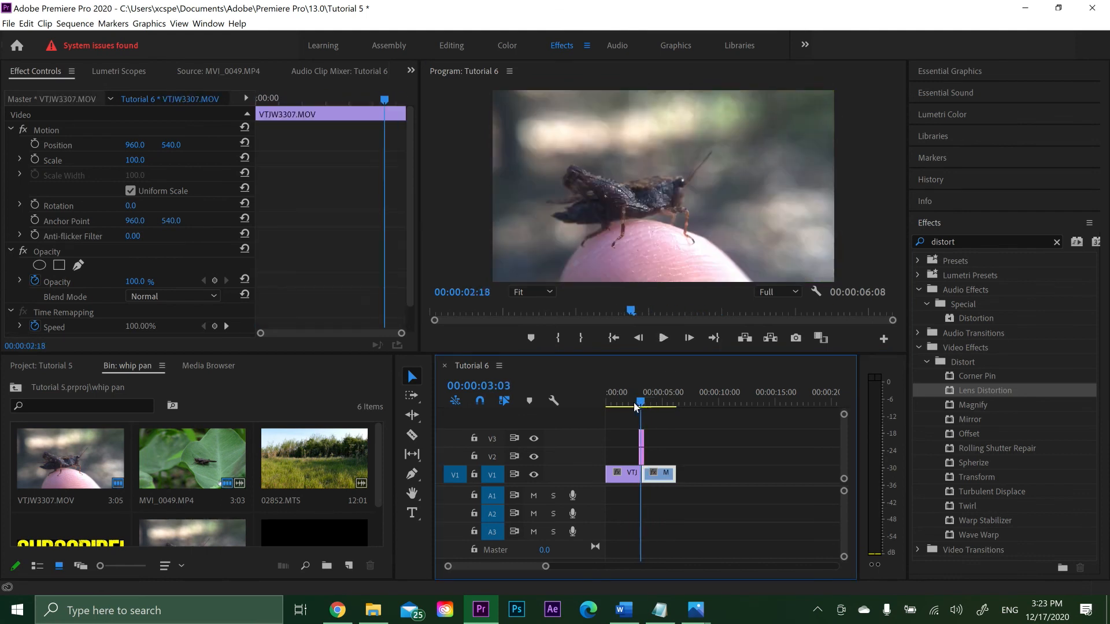
pyautogui.click(663, 338)
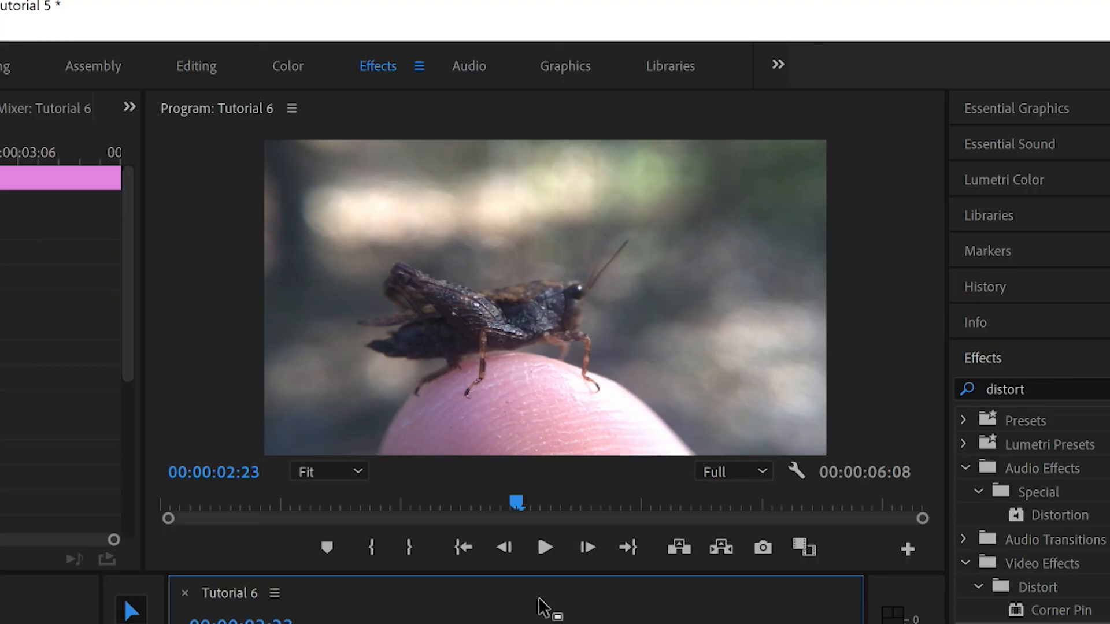
pyautogui.click(543, 546)
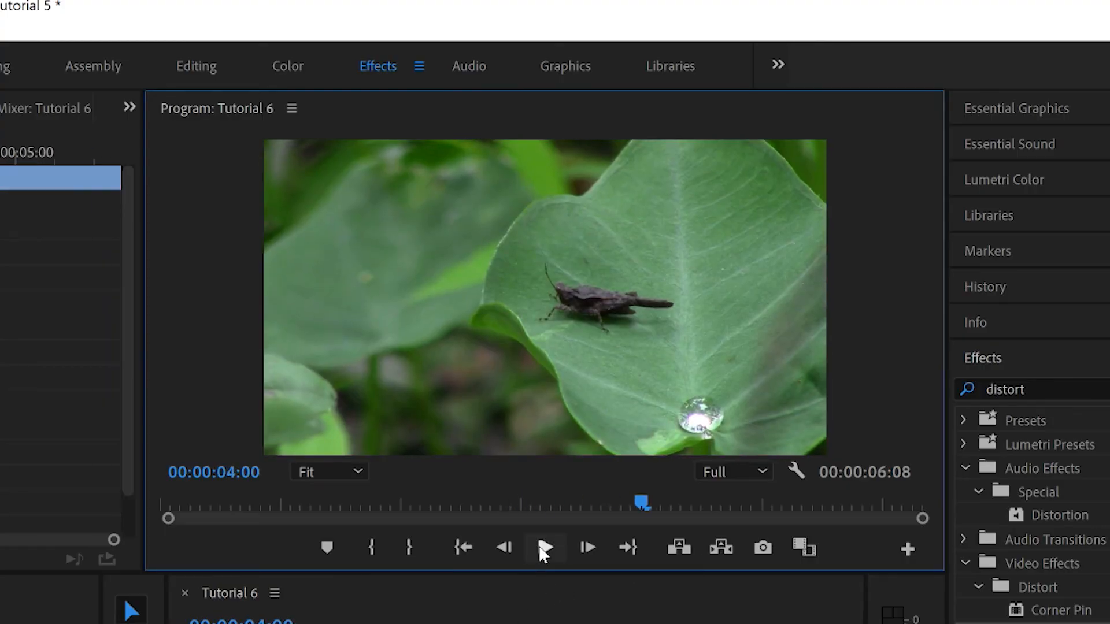
pyautogui.moveTo(525, 623); pyautogui.dragTo(480, 623)
pyautogui.click(544, 548)
pyautogui.click(544, 548)
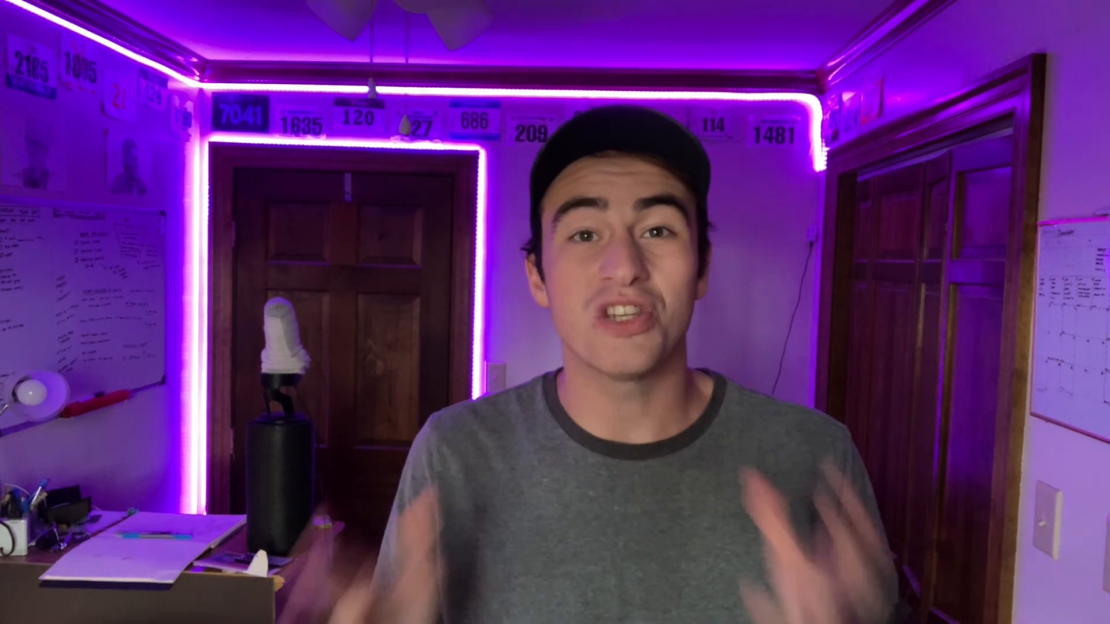